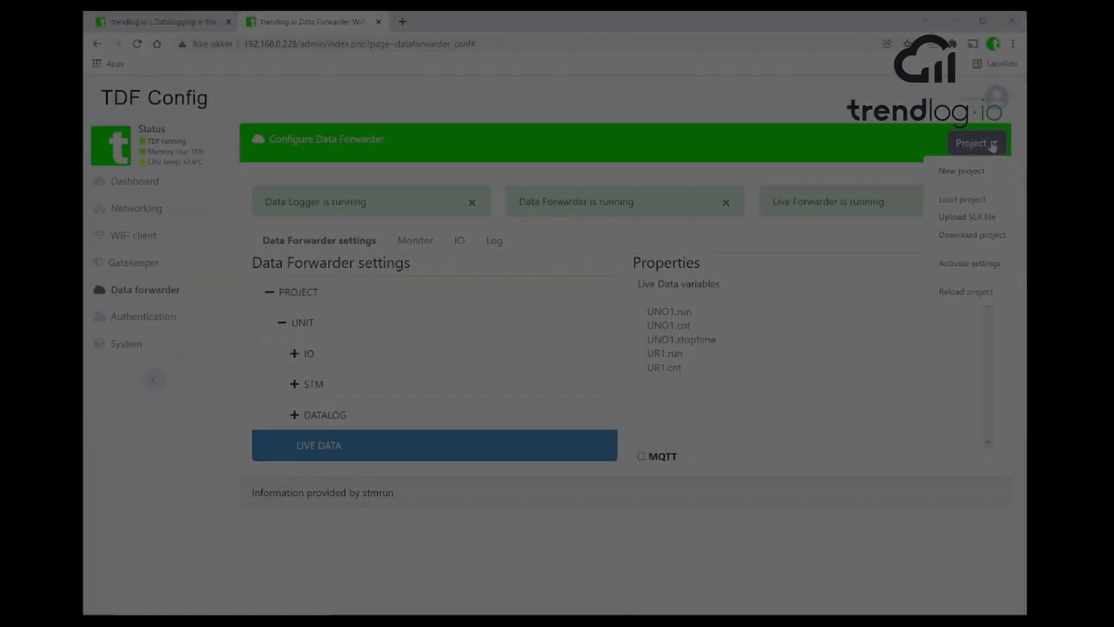
Step: Load the saved project file PI_UNO1 (1).json into TDF Config
click(962, 200)
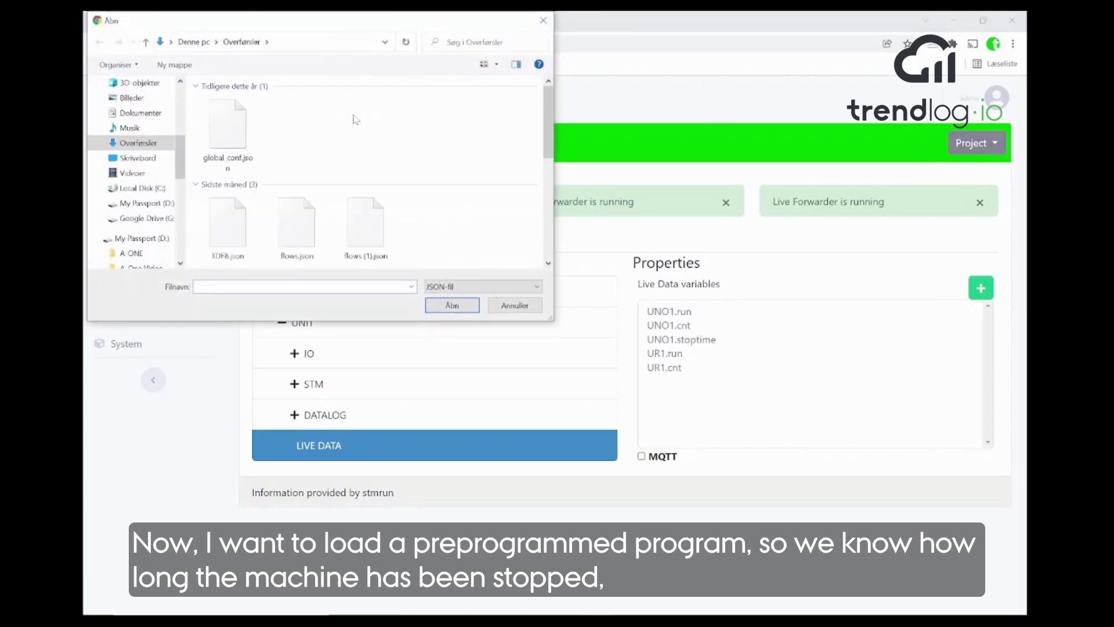
scroll(355, 119, down, 5)
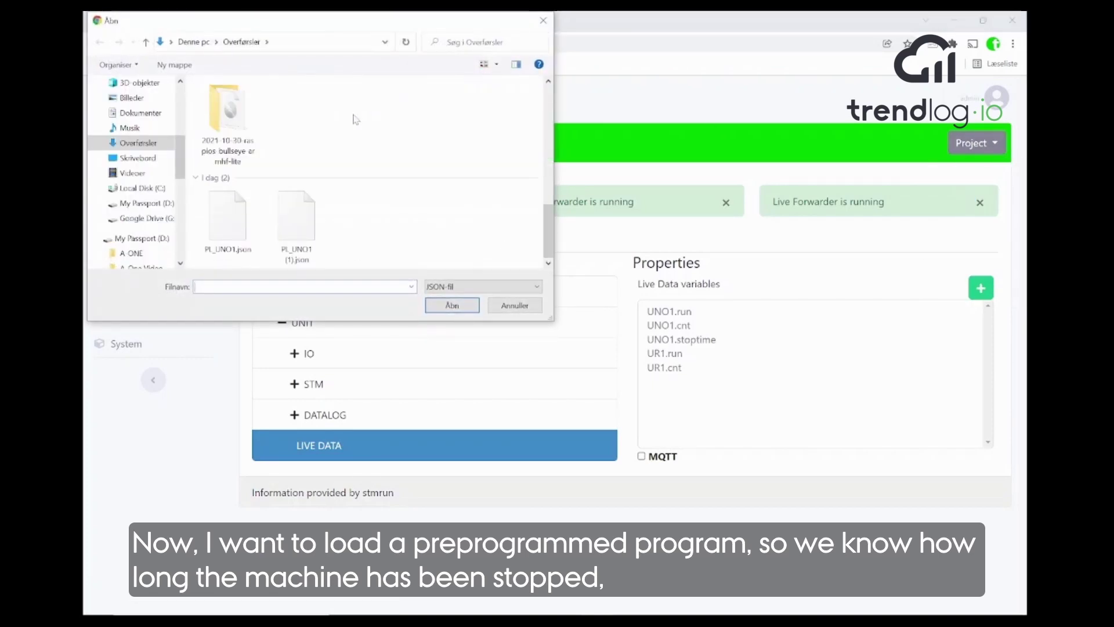
click(310, 225)
click(452, 305)
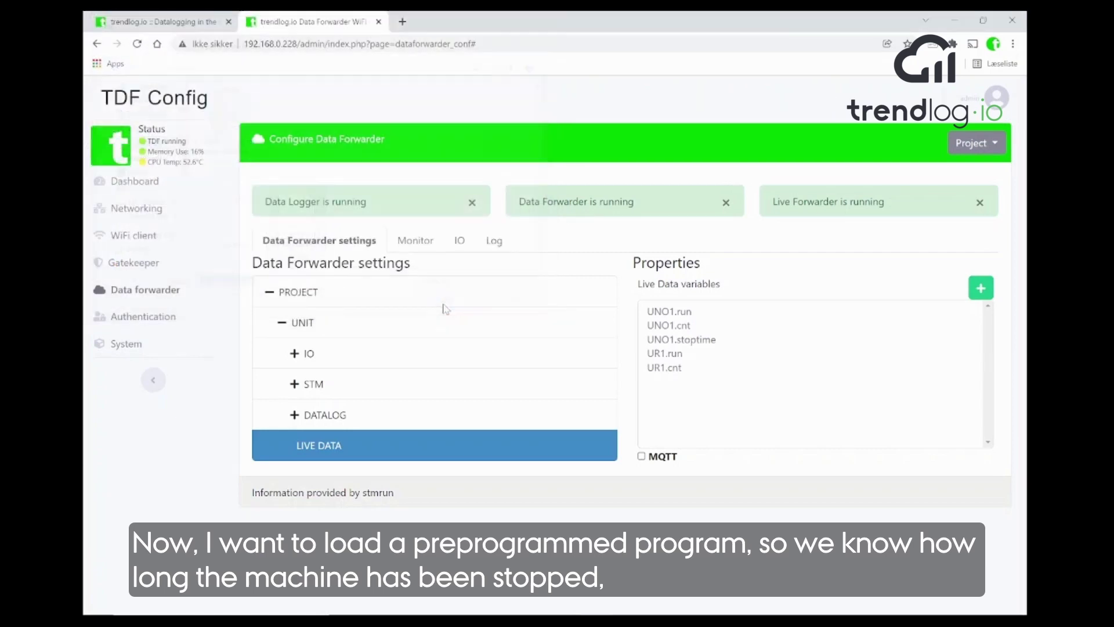
Step: Expand STM and UR1 to review UR1's properties, live data variables and datalog settings
click(314, 385)
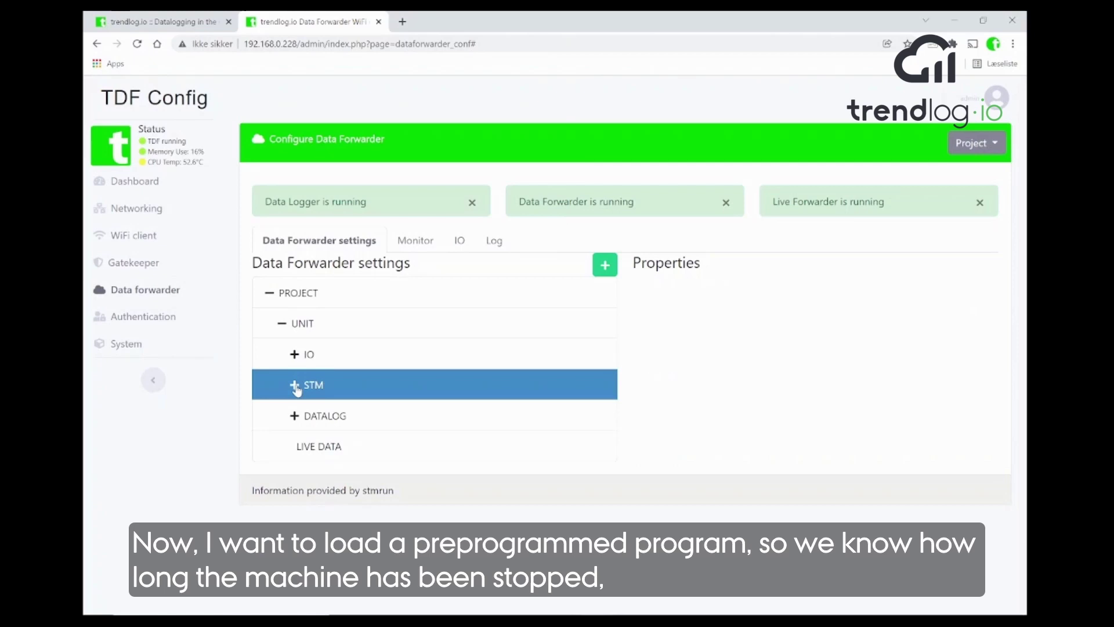
click(295, 385)
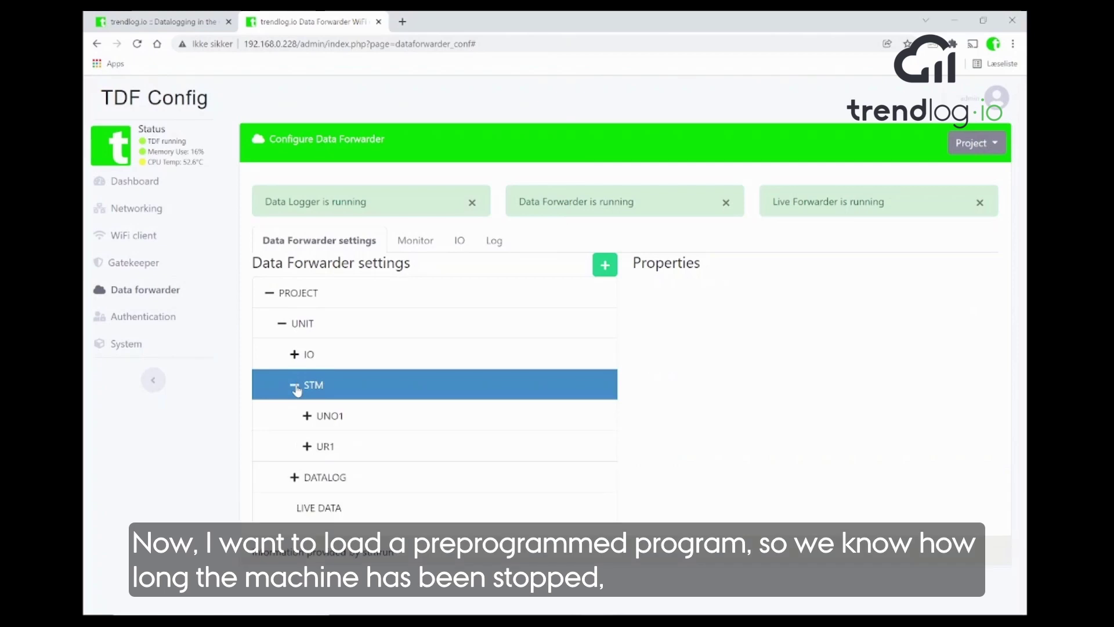
click(327, 448)
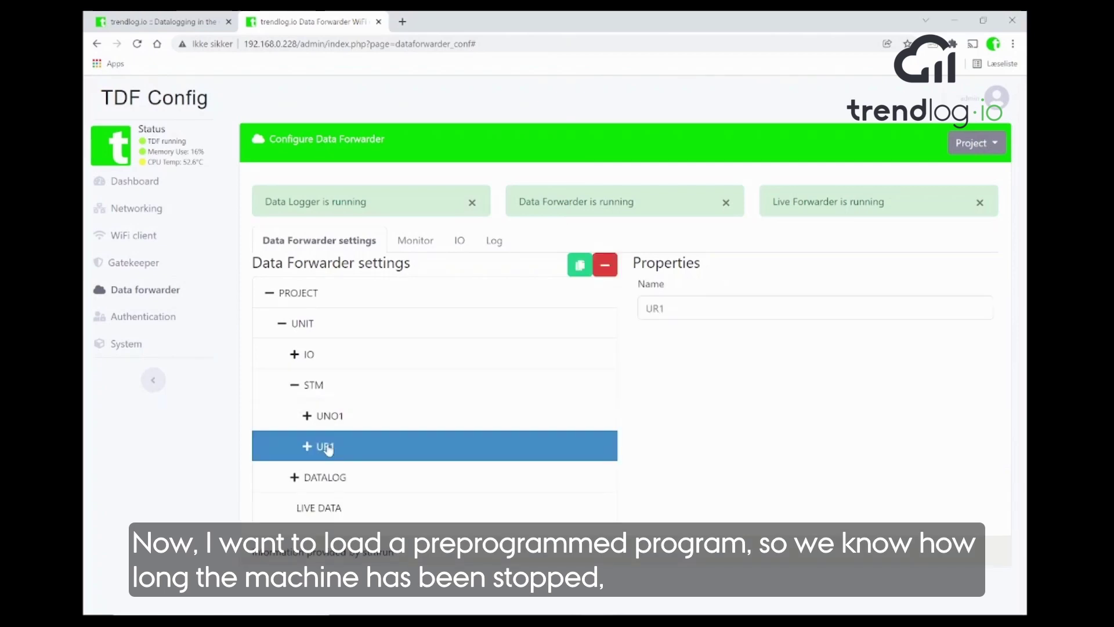
click(323, 509)
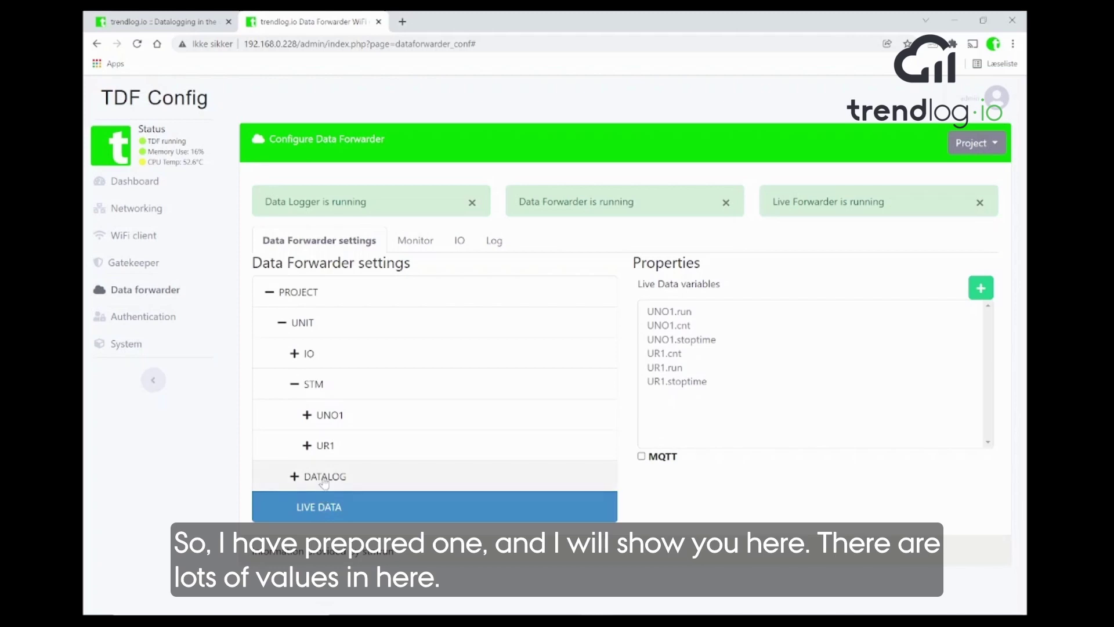
click(324, 479)
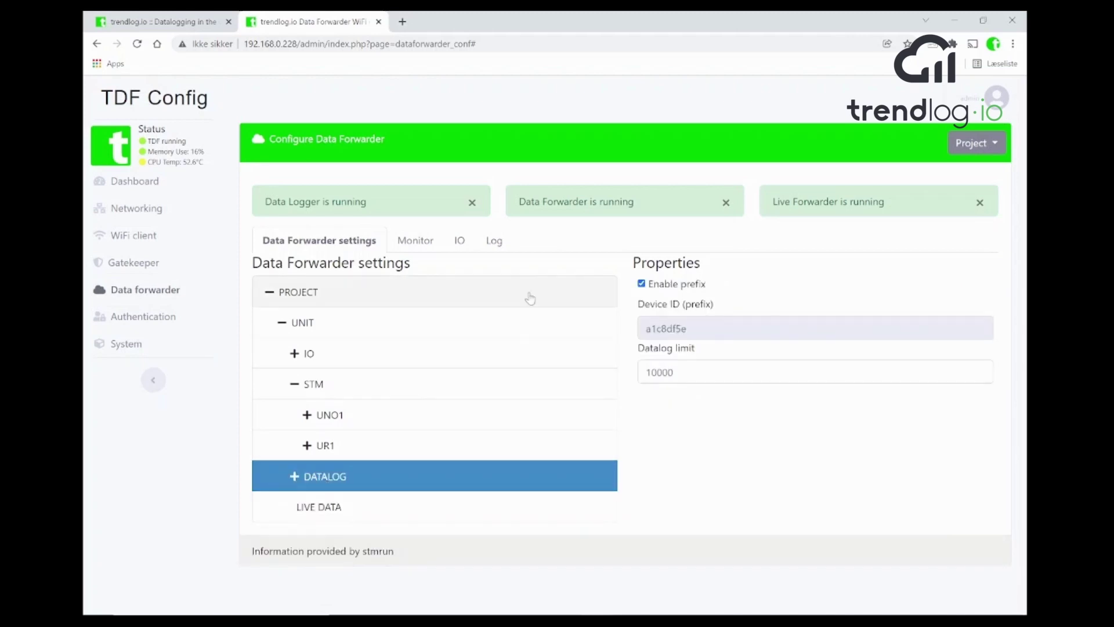
click(982, 145)
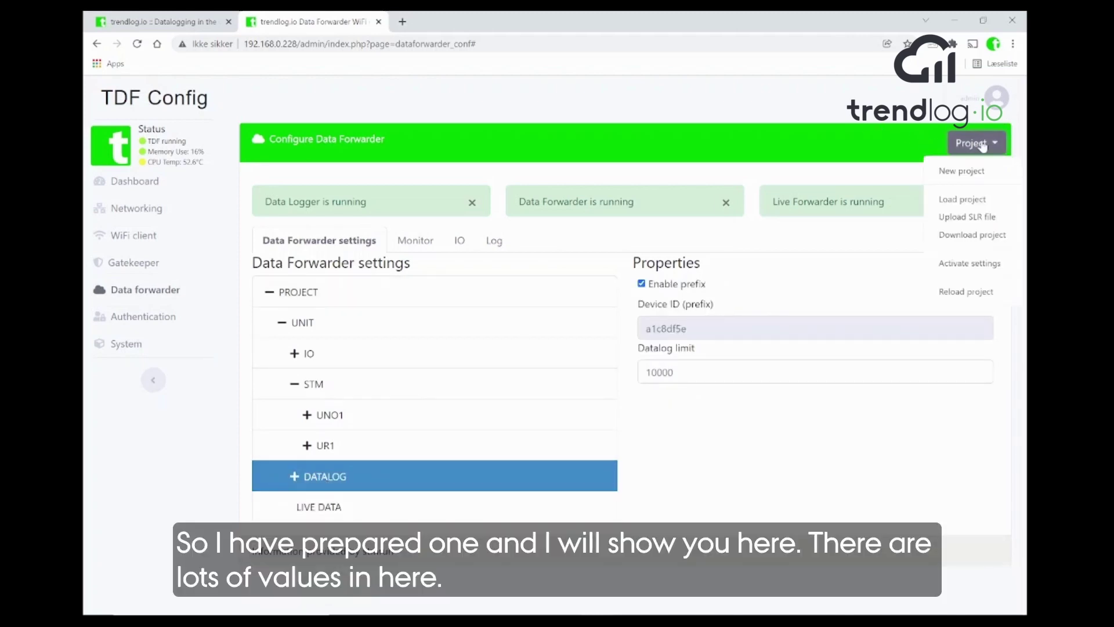
click(875, 138)
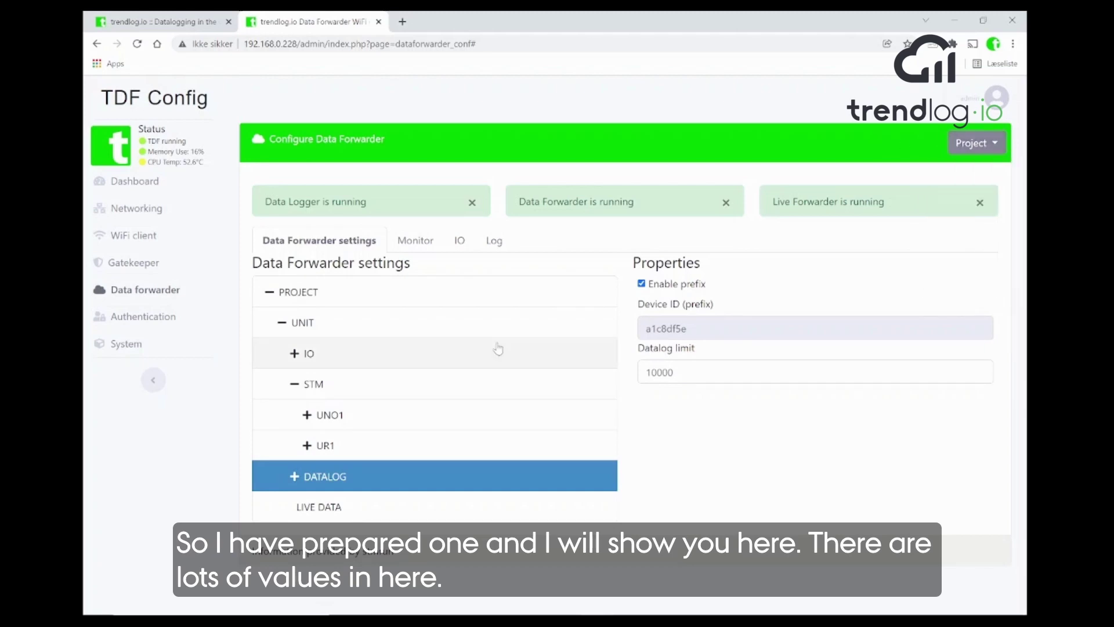
Step: Show UR1's variables and scroll through its 36-line STM code counting run and stop time
click(308, 445)
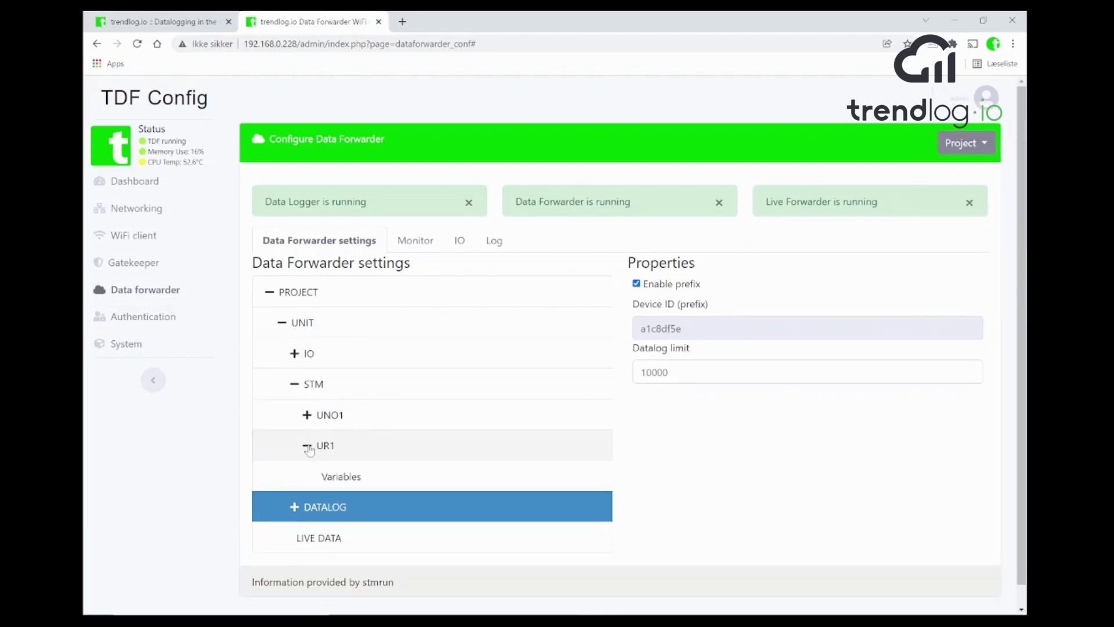
click(339, 476)
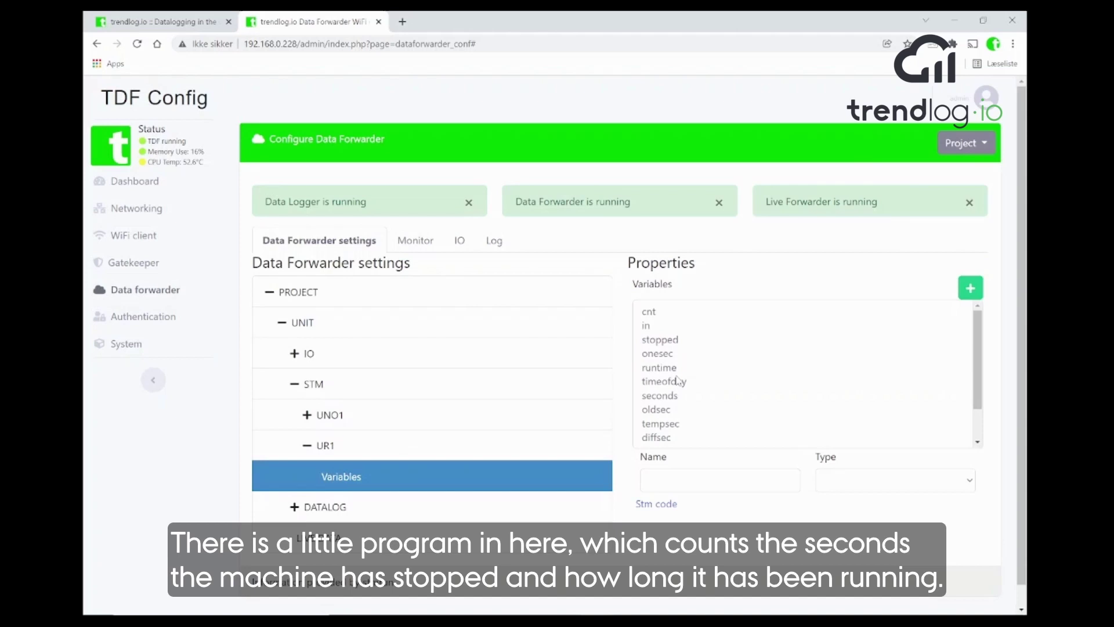
click(656, 503)
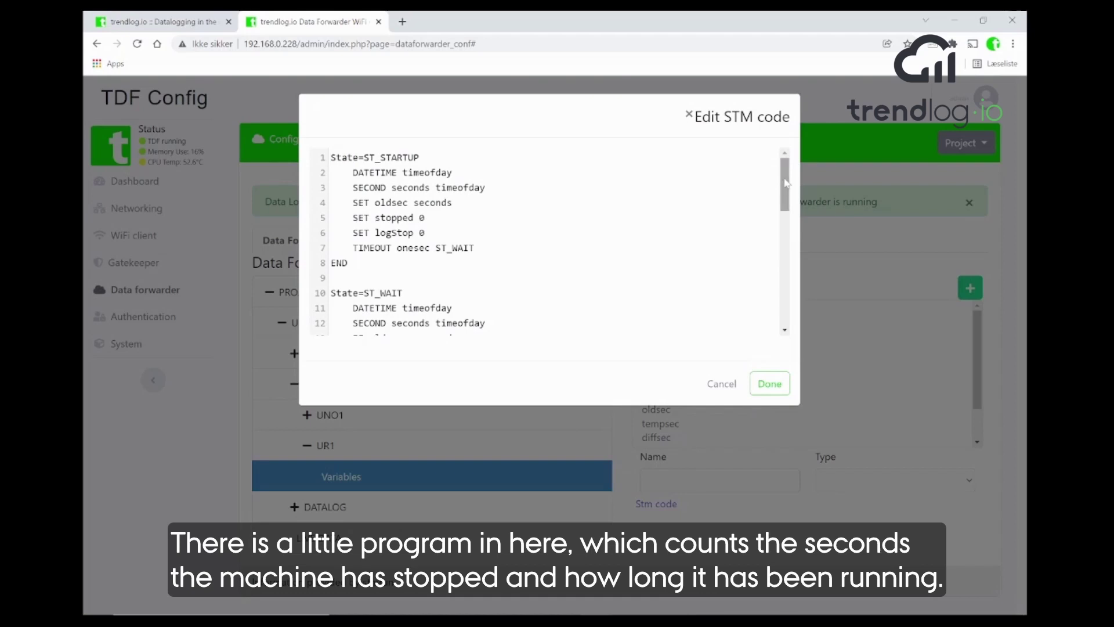
mouse_move(786, 182)
mouse_down()
mouse_move(788, 309)
mouse_move(785, 199)
mouse_up()
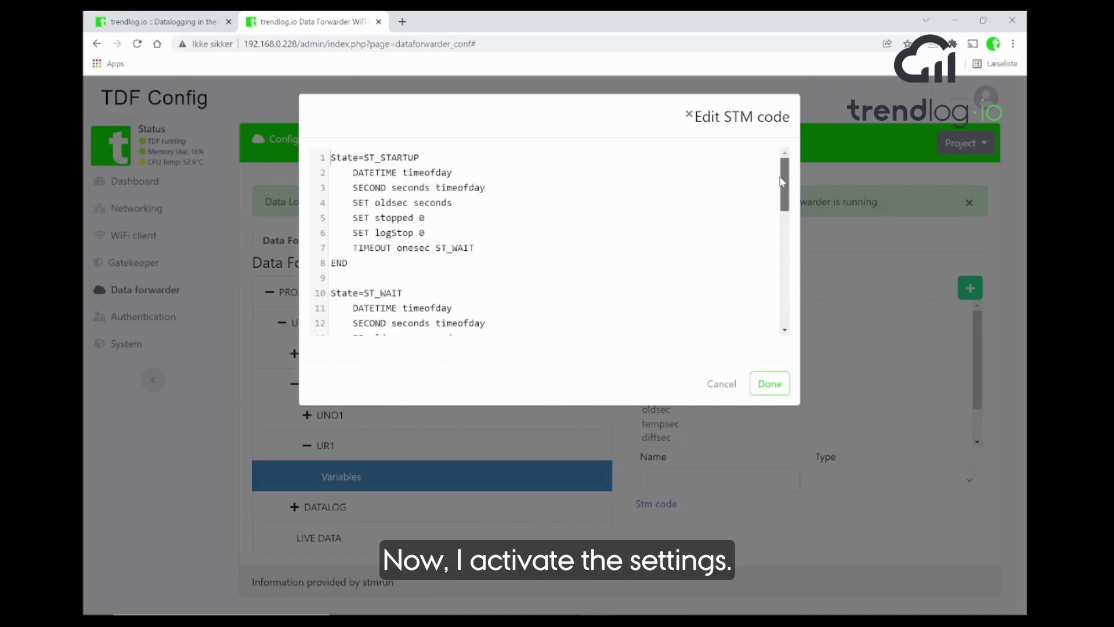
Step: Cancel the STM code editor, choose Activate settings from the Project menu, then restart
click(721, 383)
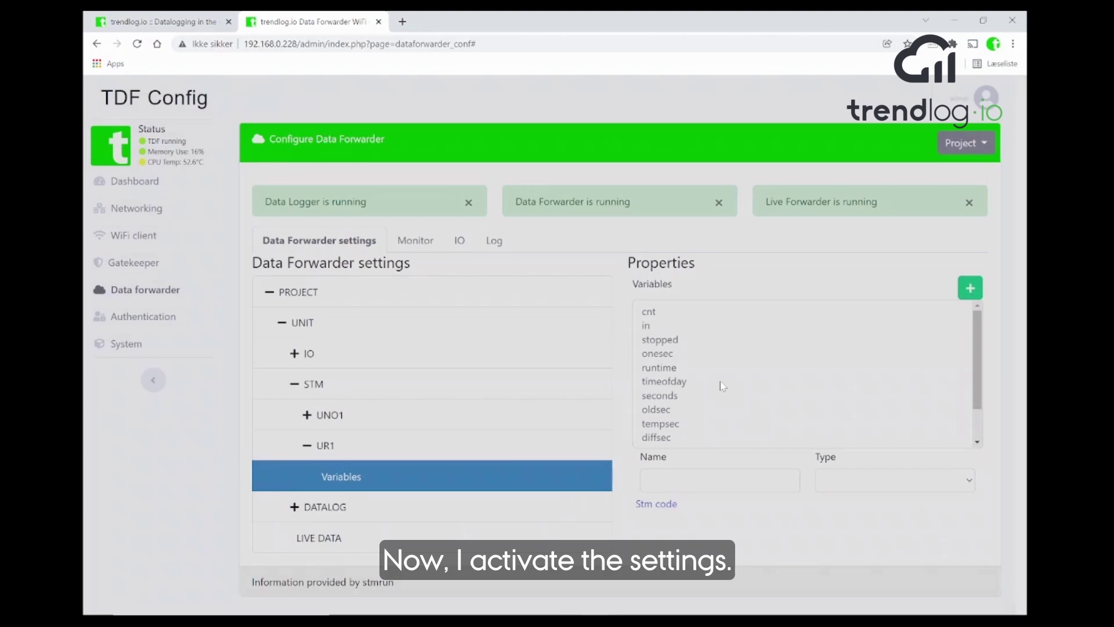
click(947, 149)
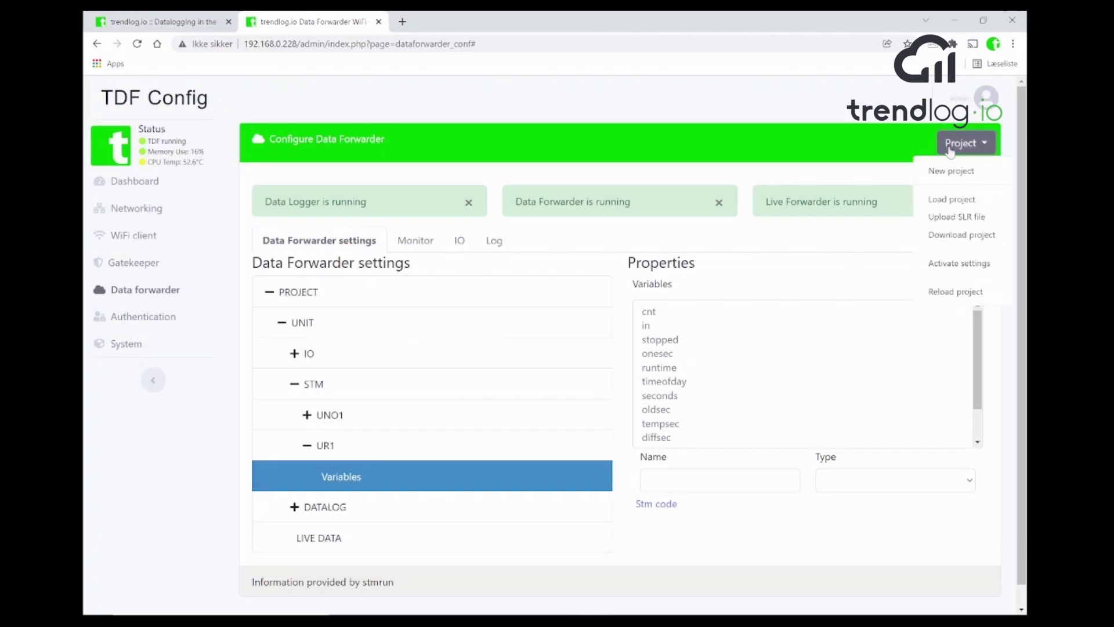
click(956, 266)
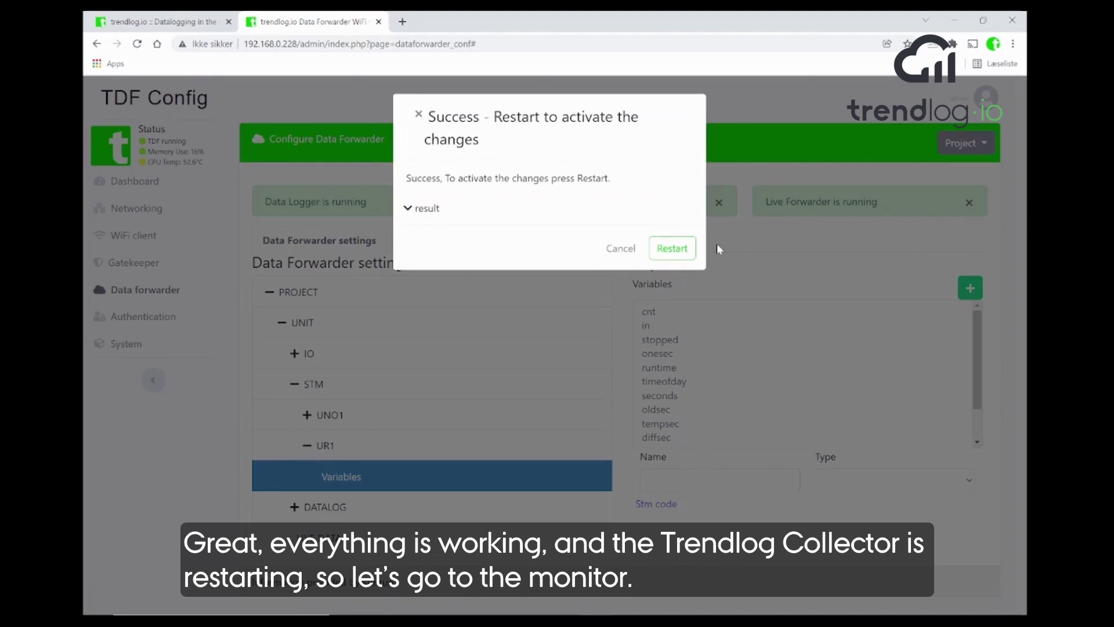
click(671, 248)
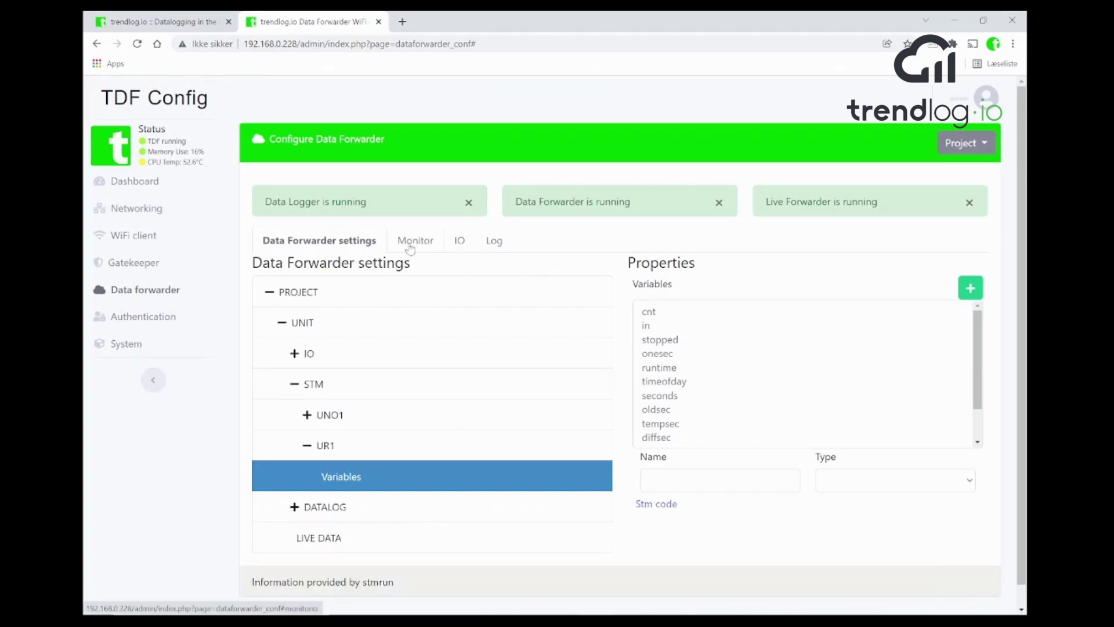
Step: Stop the 'test' program and replay it from the beginning after moving the robot to Waypoint_4
key(alt+Tab)
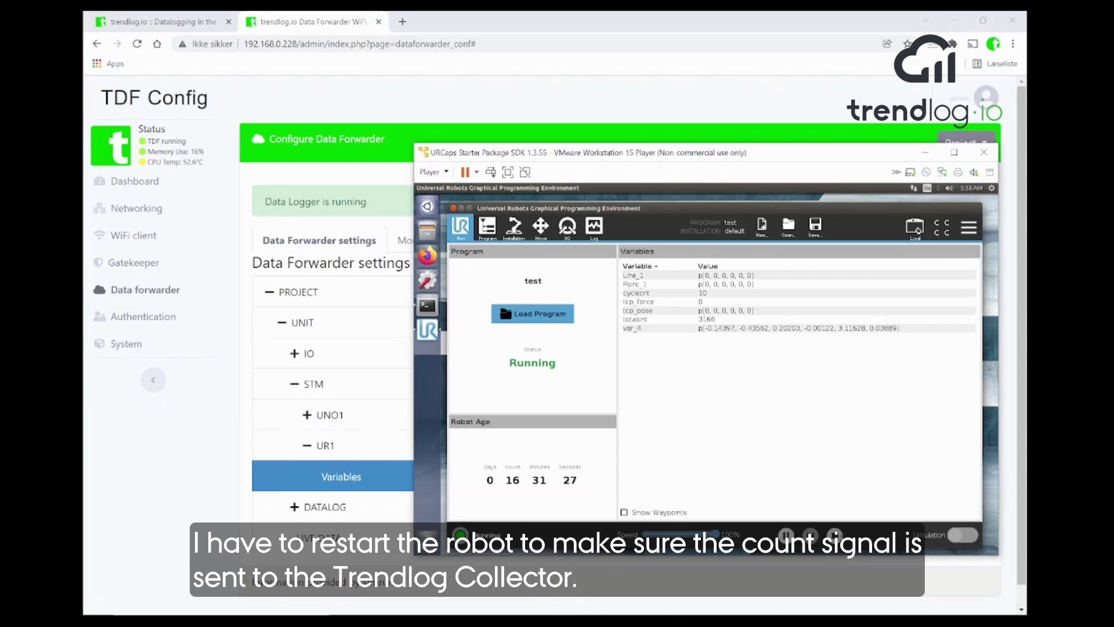
click(834, 534)
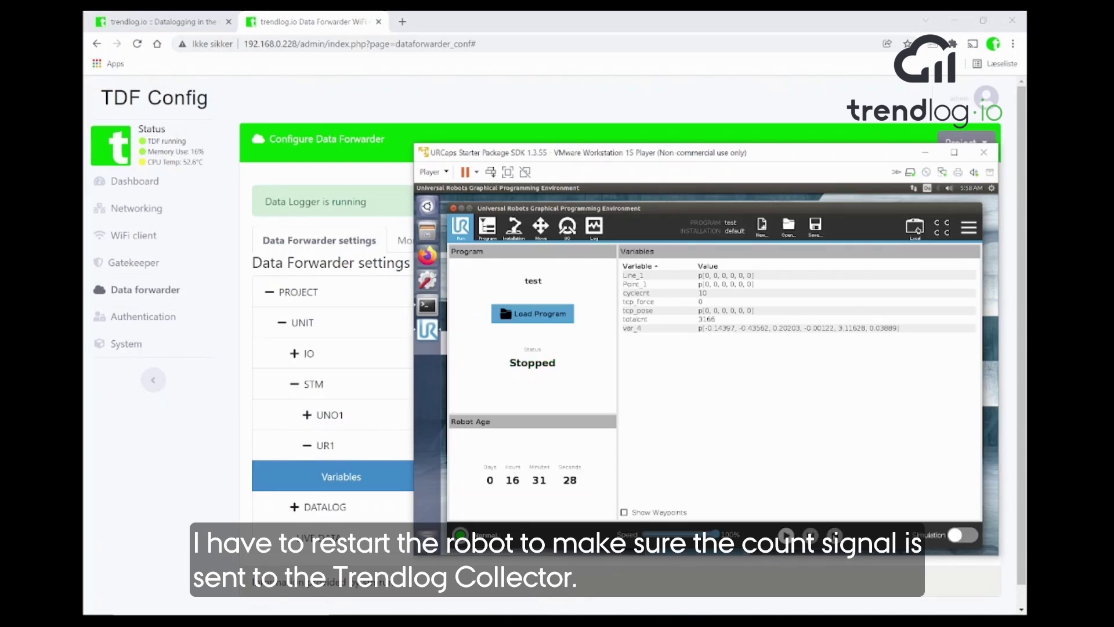
click(786, 534)
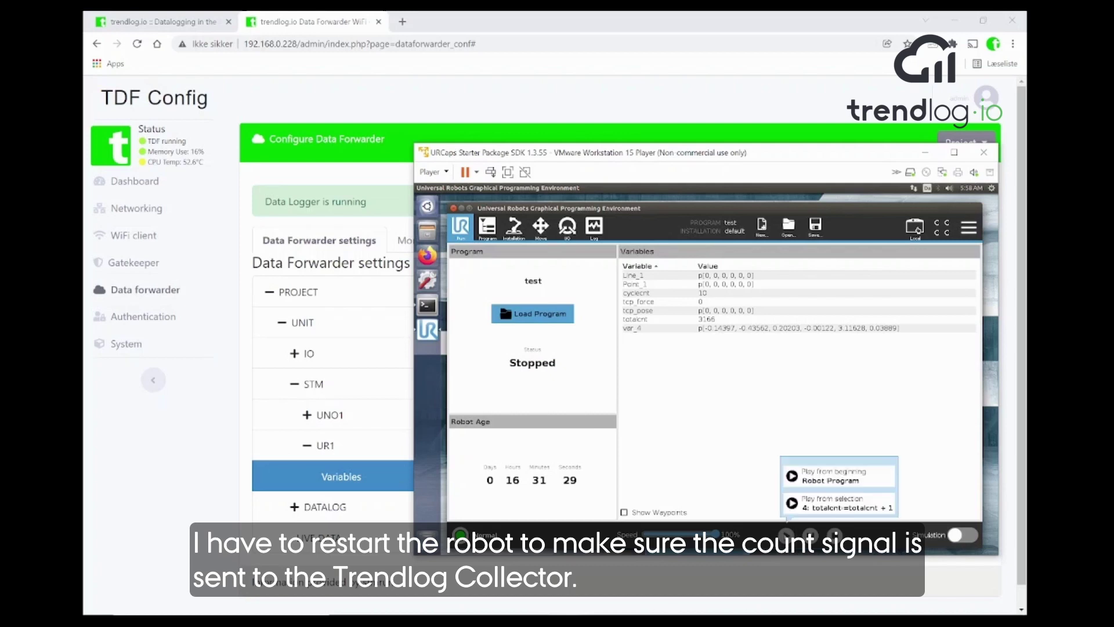
click(806, 481)
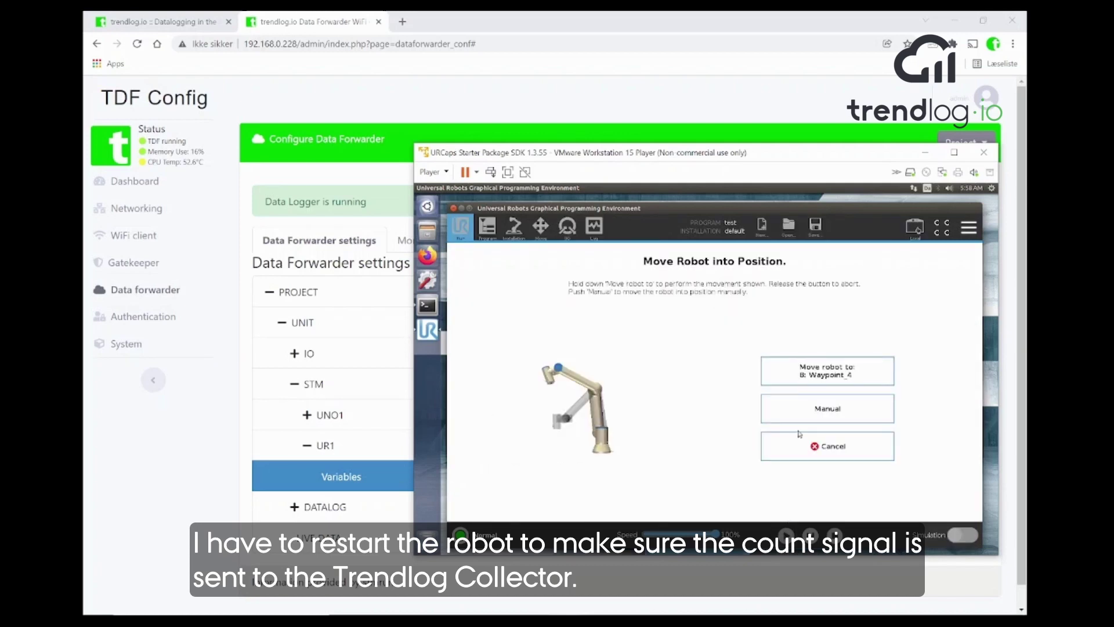
click(800, 369)
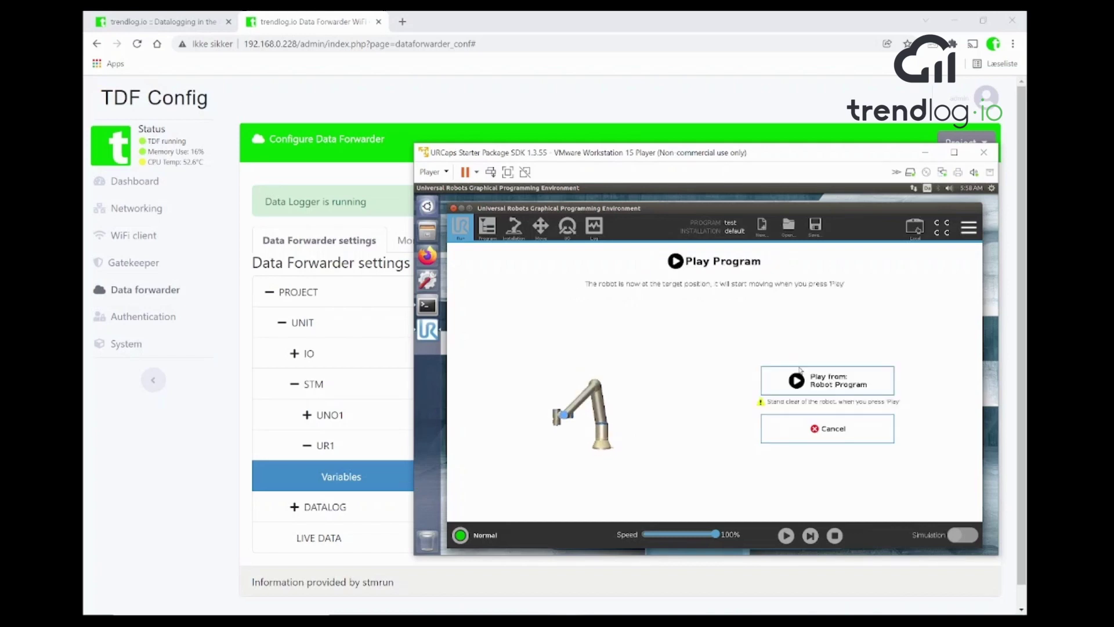
click(799, 387)
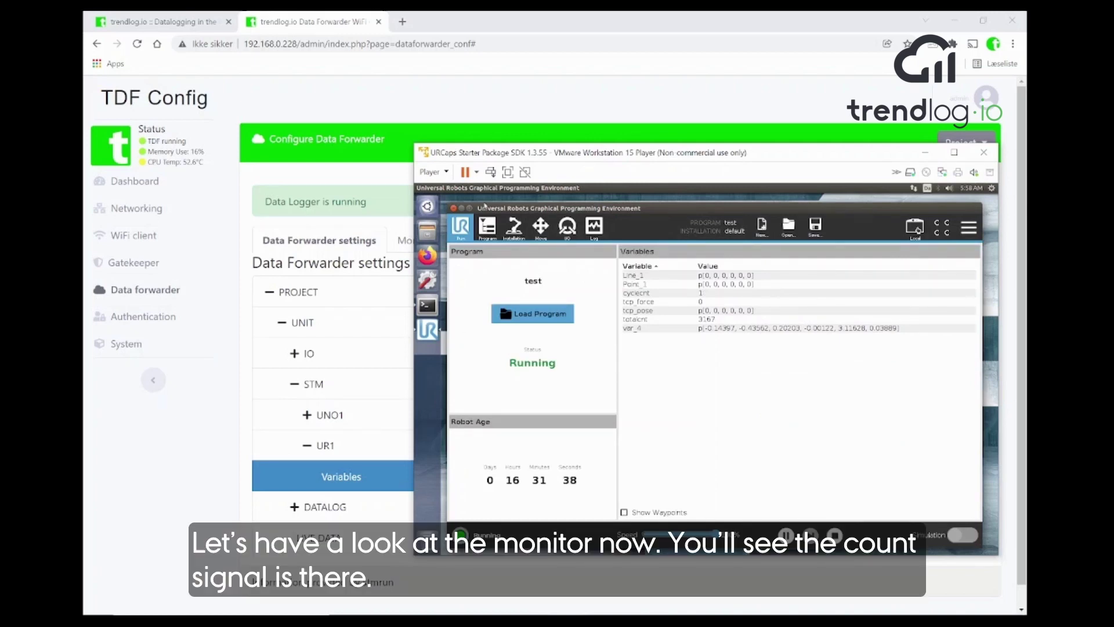
Step: On the Data Forwarder Monitor tab, check UR1's run, runtime and stoptime values, then switch to PolyScope
click(398, 170)
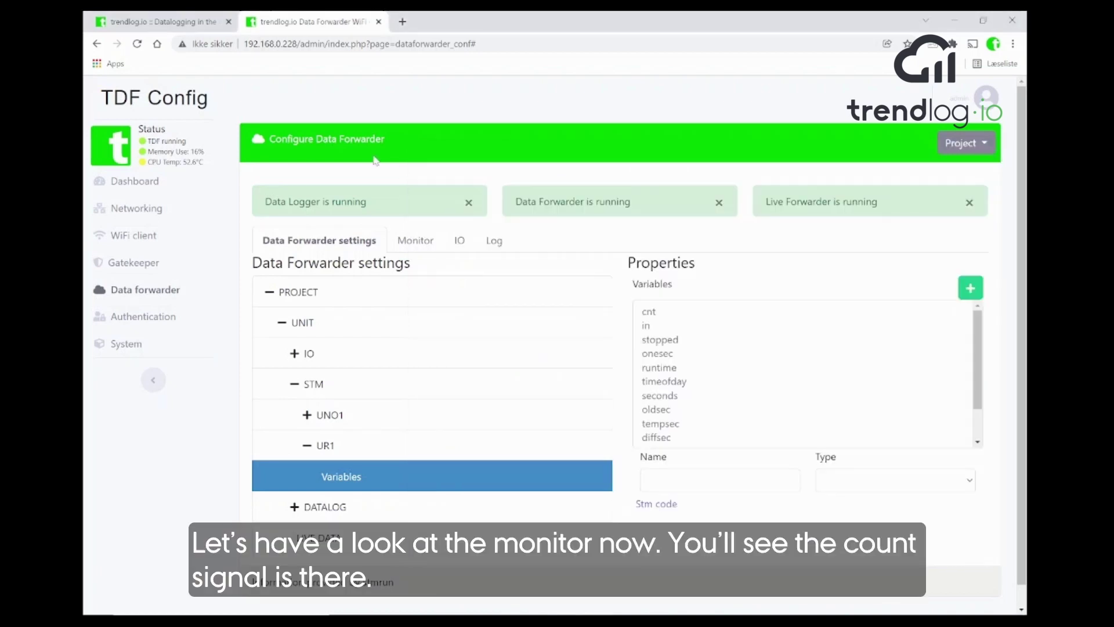
click(424, 244)
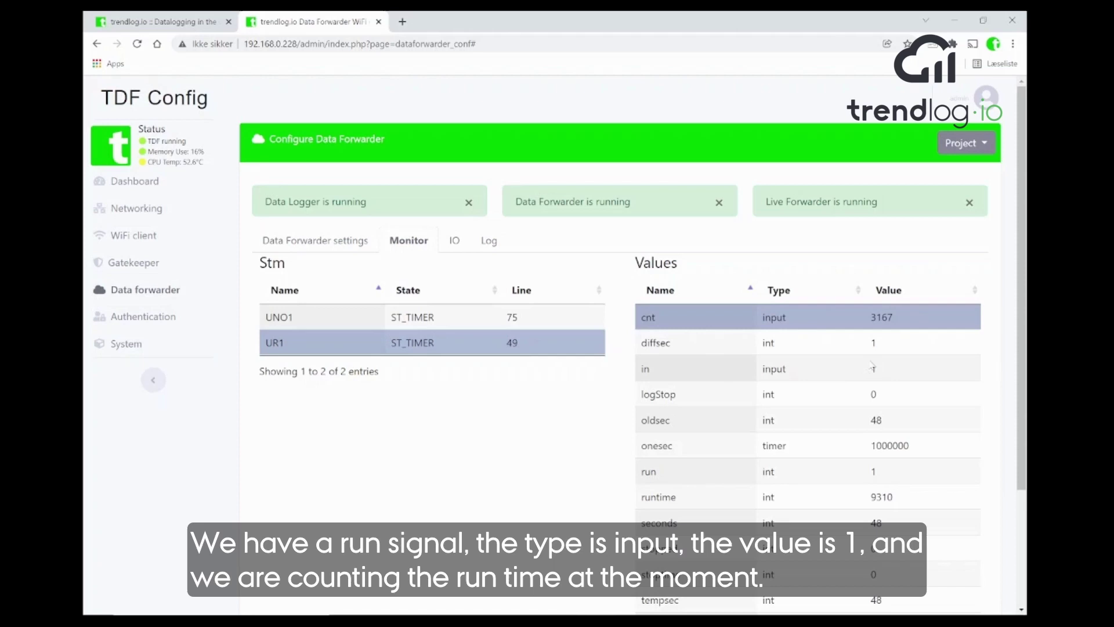
click(707, 473)
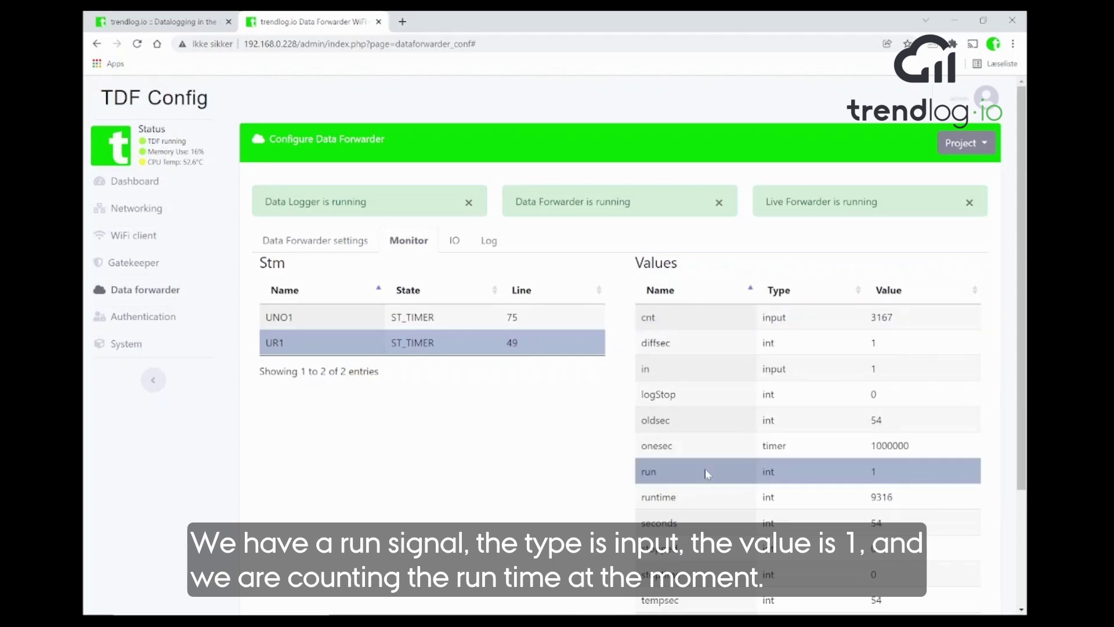
scroll(708, 512, down, 2)
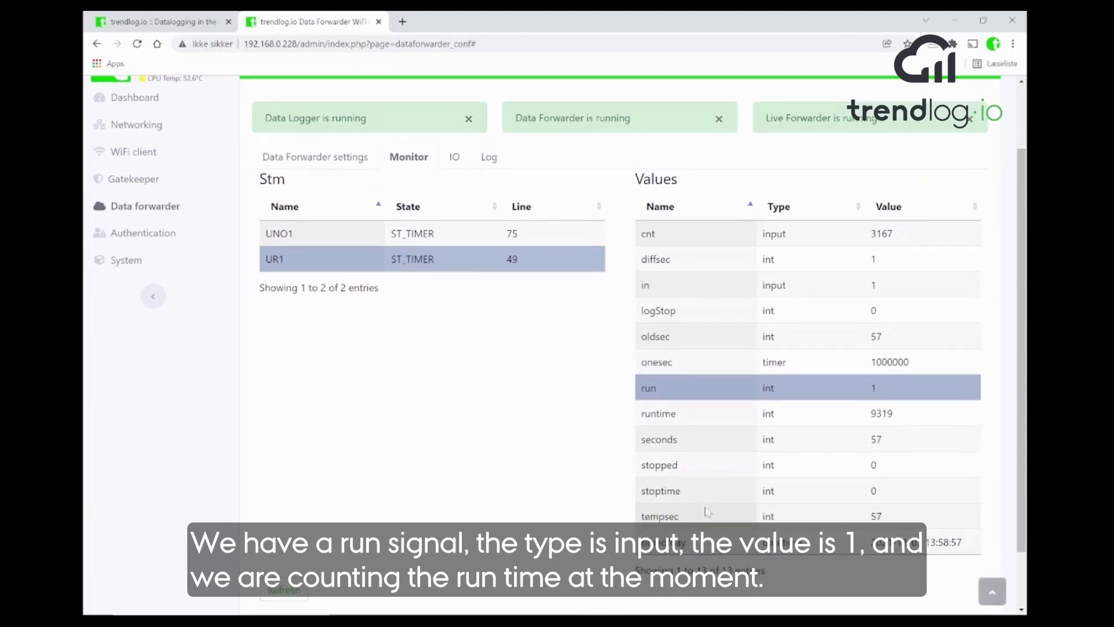
click(718, 412)
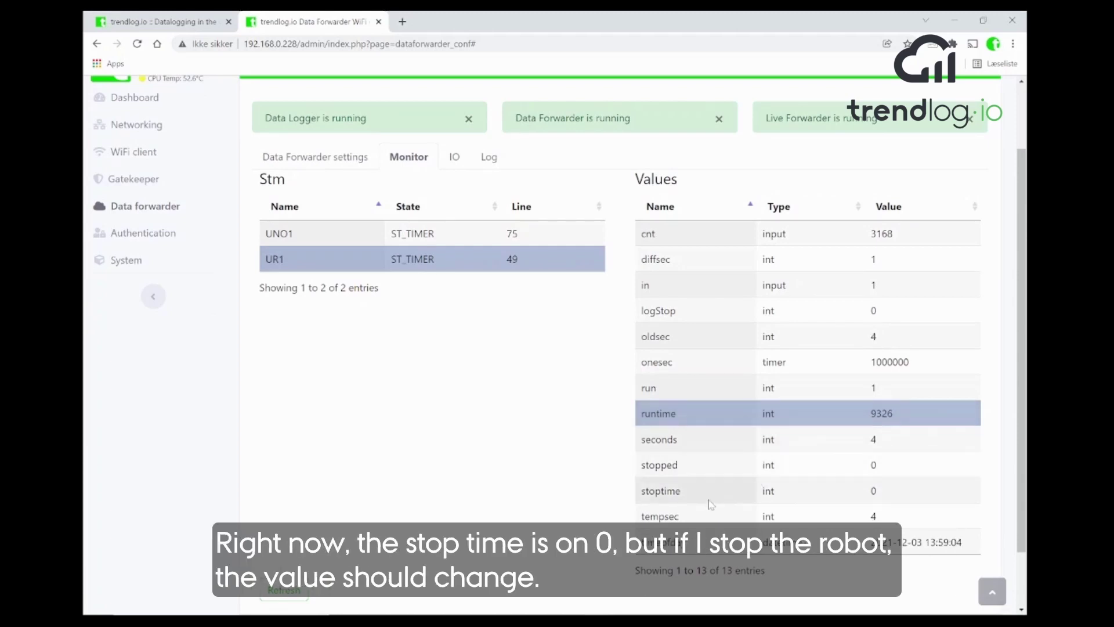
click(710, 499)
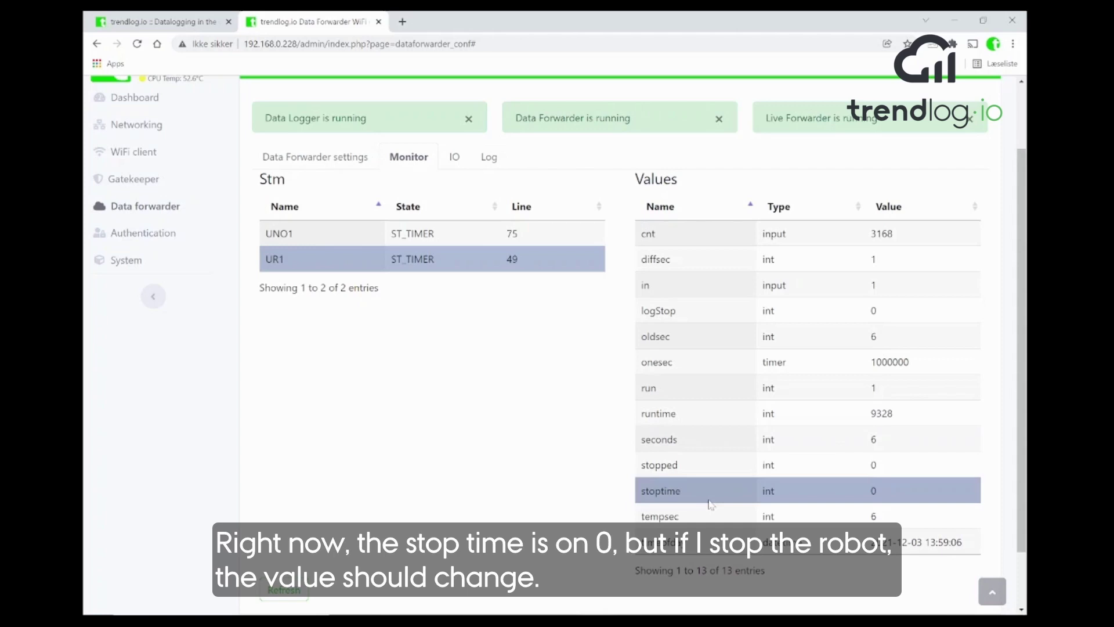
key(alt+Tab)
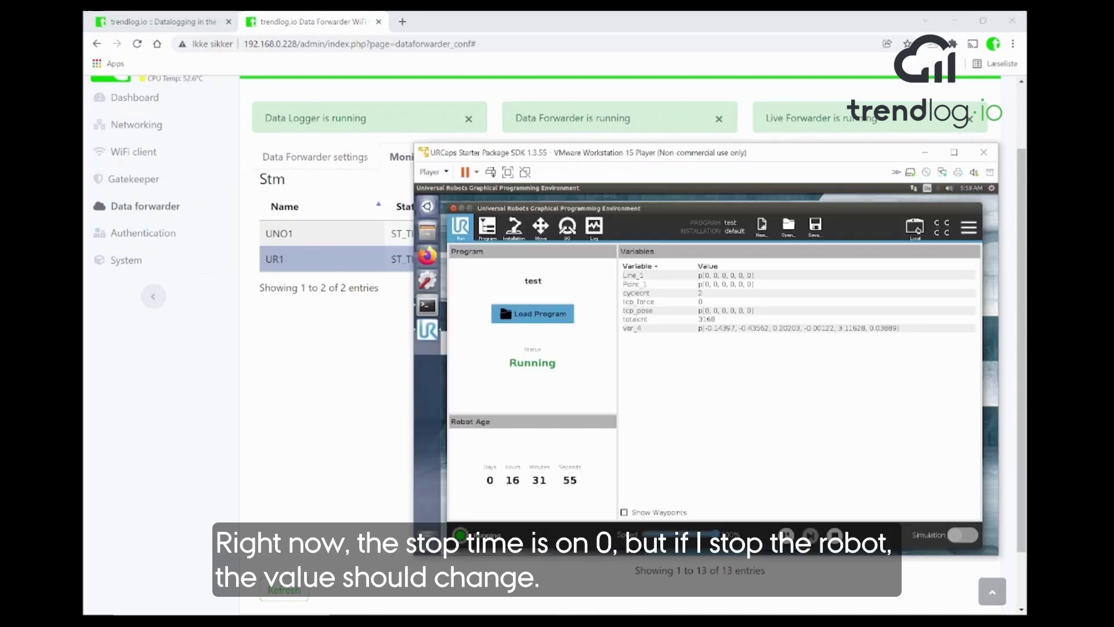
Step: Pause the robot program and watch the monitor show run 0 with stoptime climbing
click(786, 534)
drag(661, 154, 284, 133)
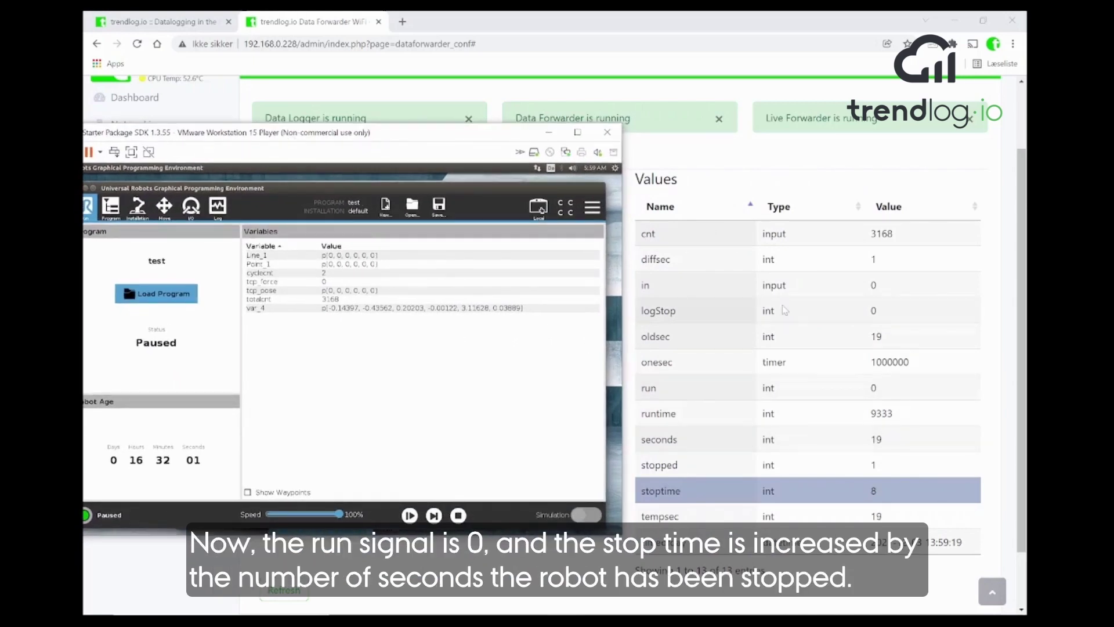
click(691, 393)
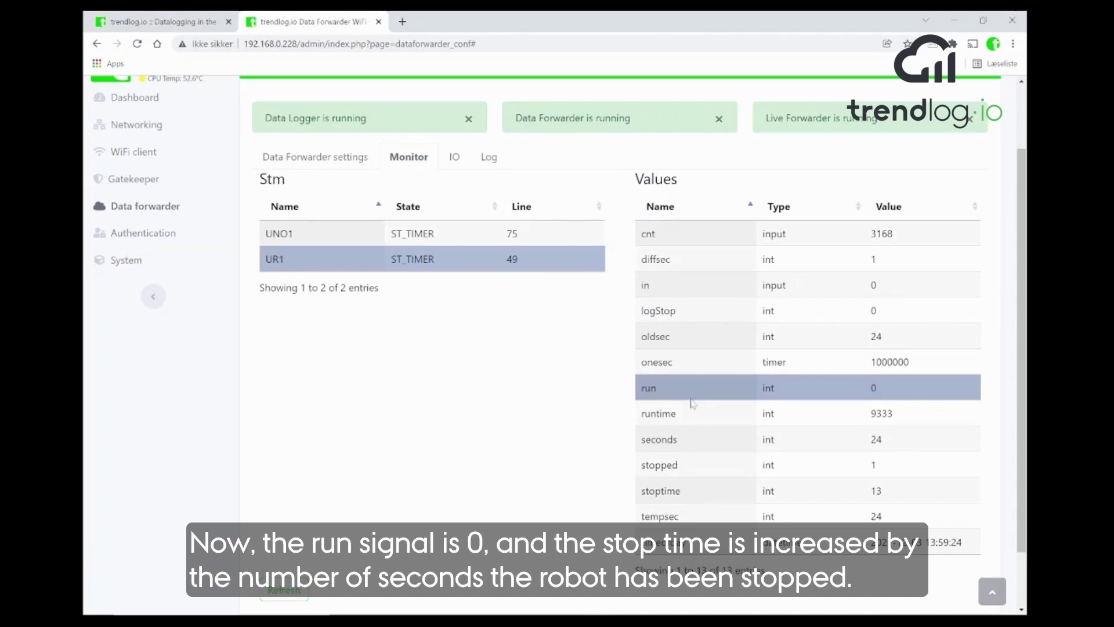
click(711, 495)
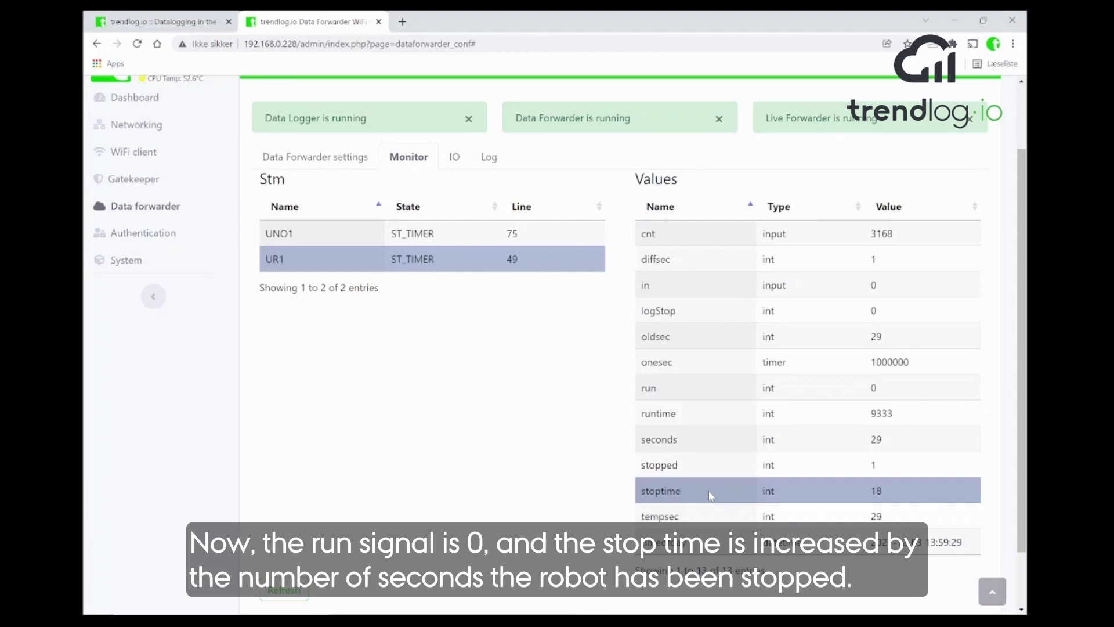
Step: Check UR1.cnt, UR1.run and UR1.stoptime in the Data Forwarder's live data list, then open the dashboard
click(328, 162)
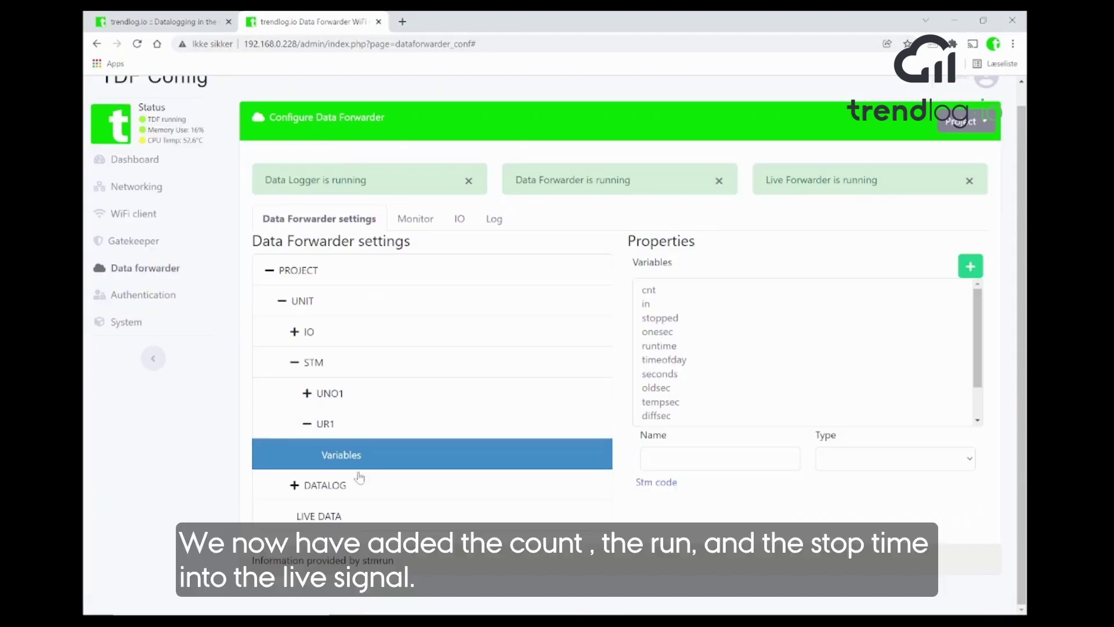
click(342, 516)
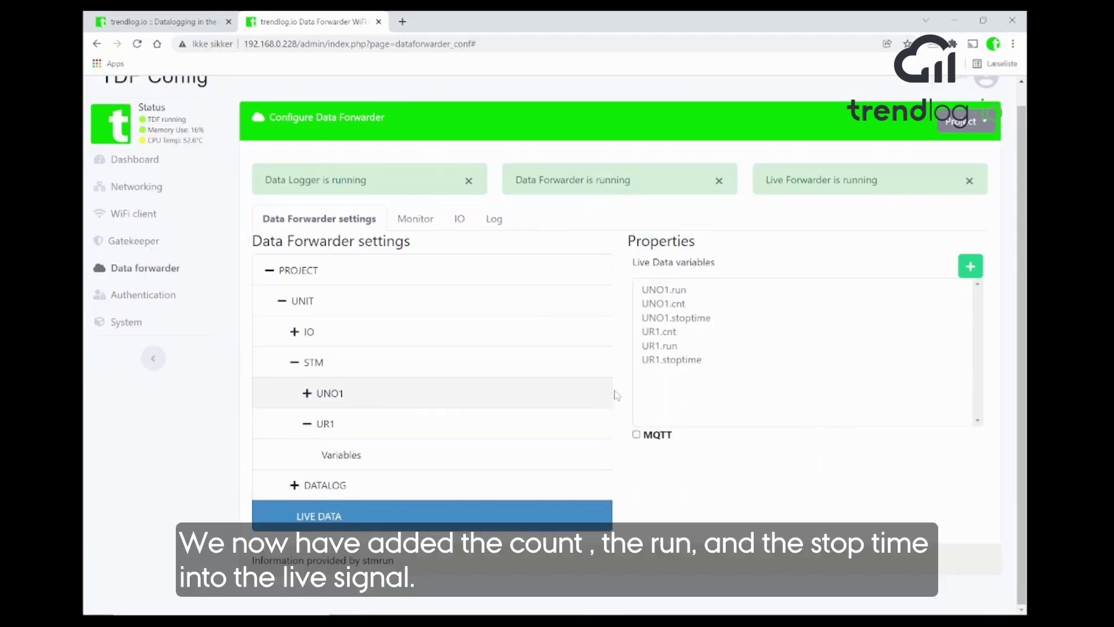
click(660, 336)
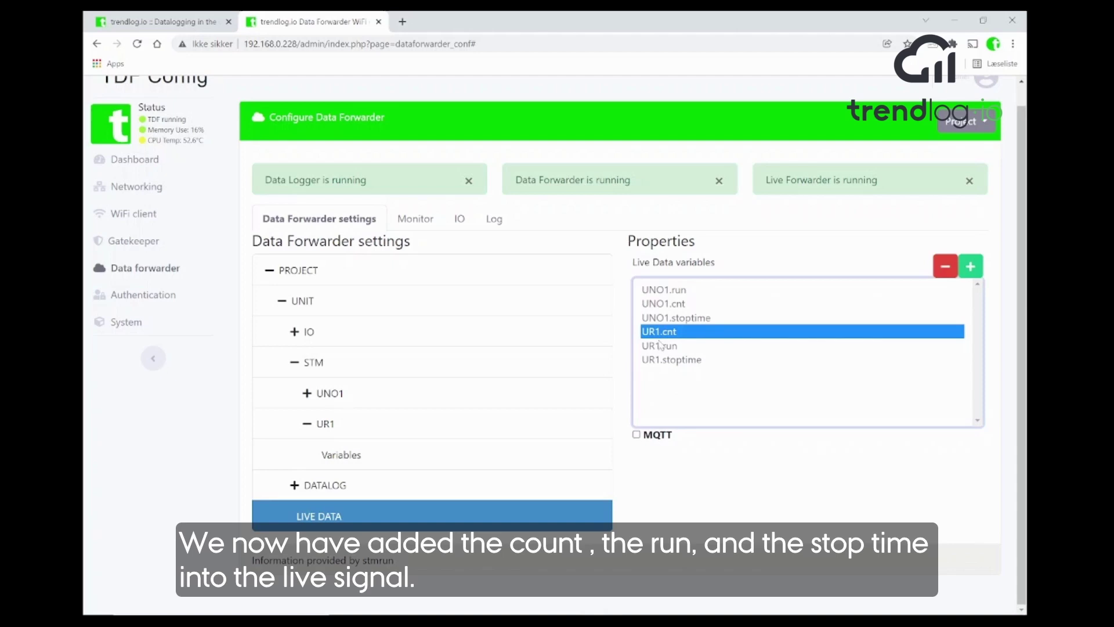
click(663, 347)
click(668, 361)
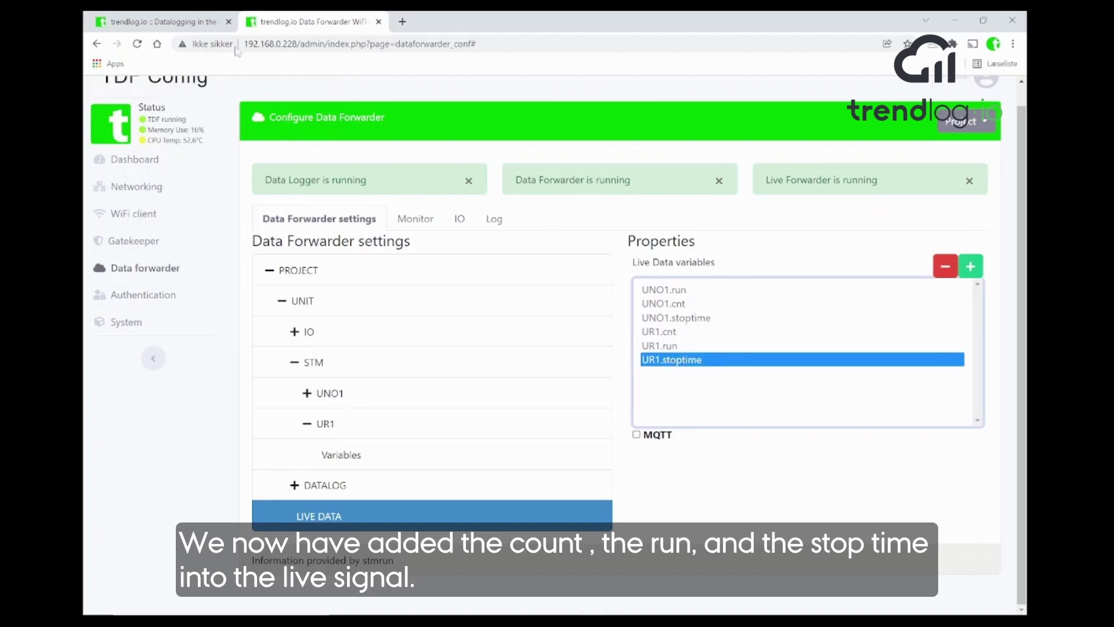
click(193, 26)
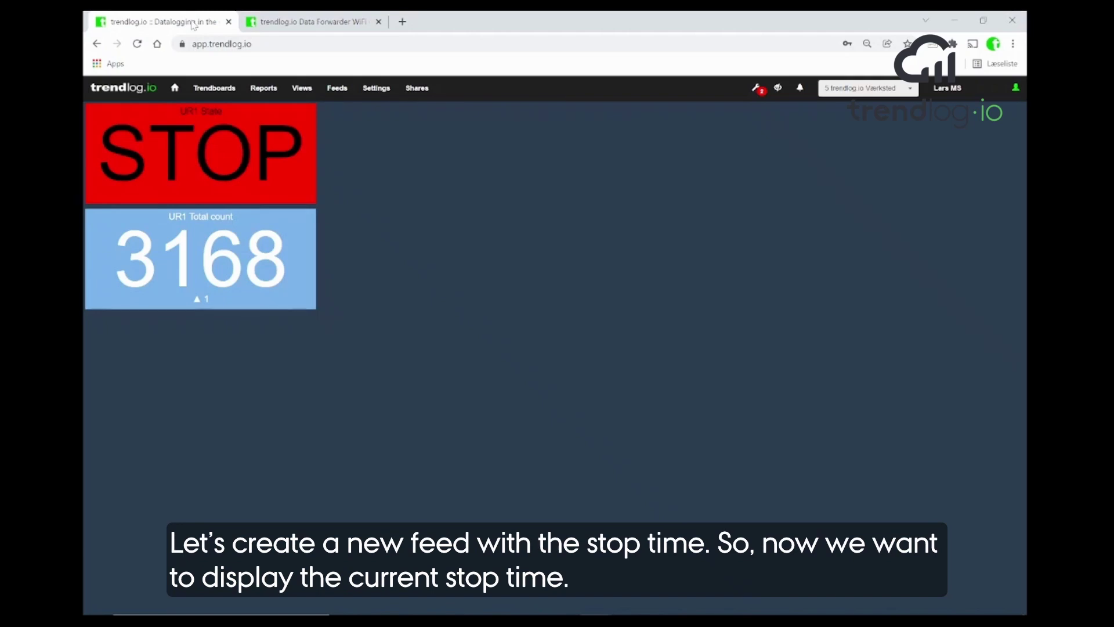
Step: Go to the last Feeds page and copy the existing UR1_run feed name
click(337, 89)
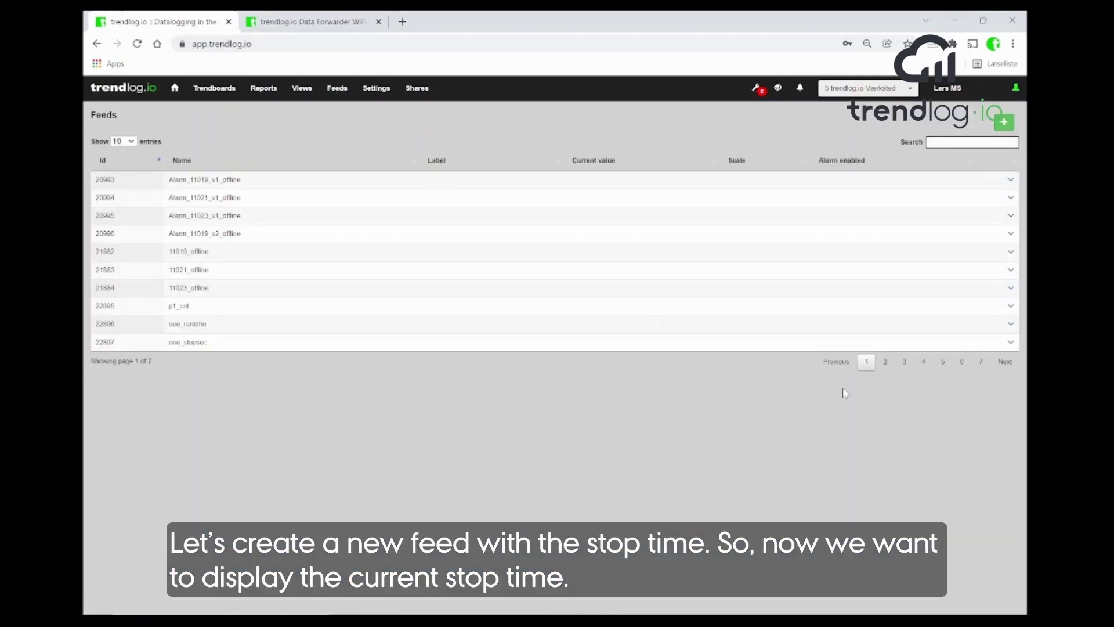
click(980, 363)
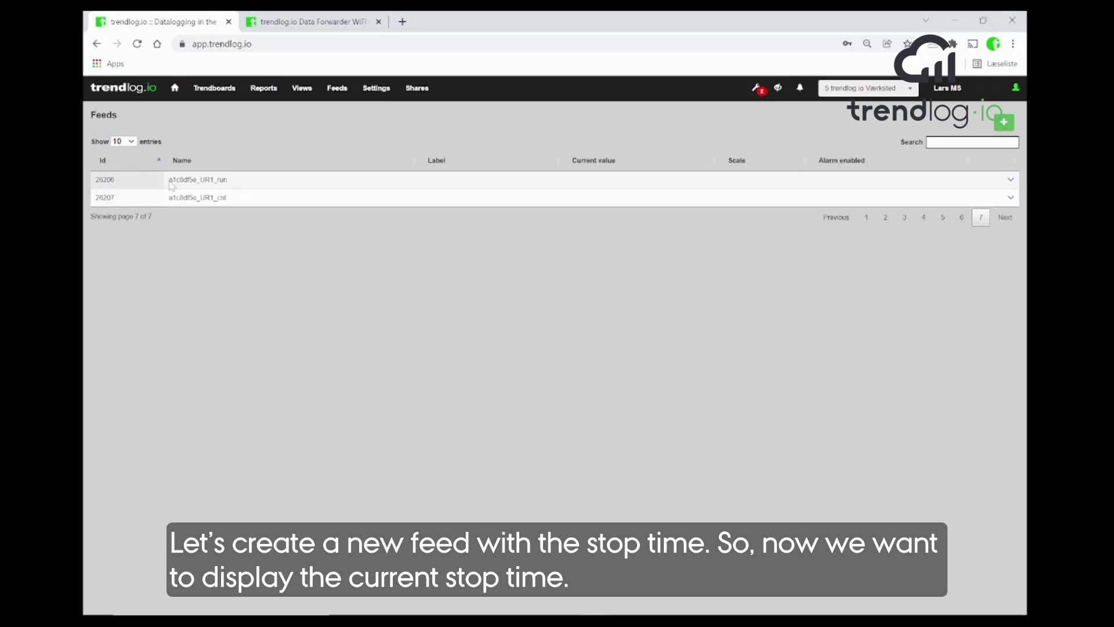
drag(167, 179, 234, 184)
key(ctrl+c)
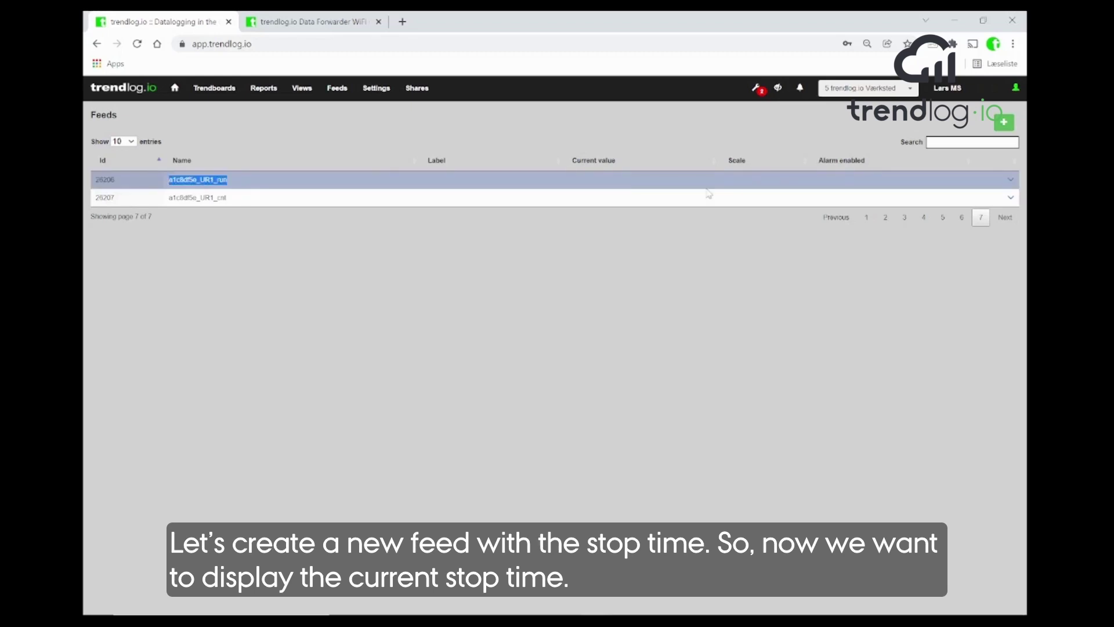
Step: Create a new feed named UR1_stoptime from the pasted name
click(1004, 123)
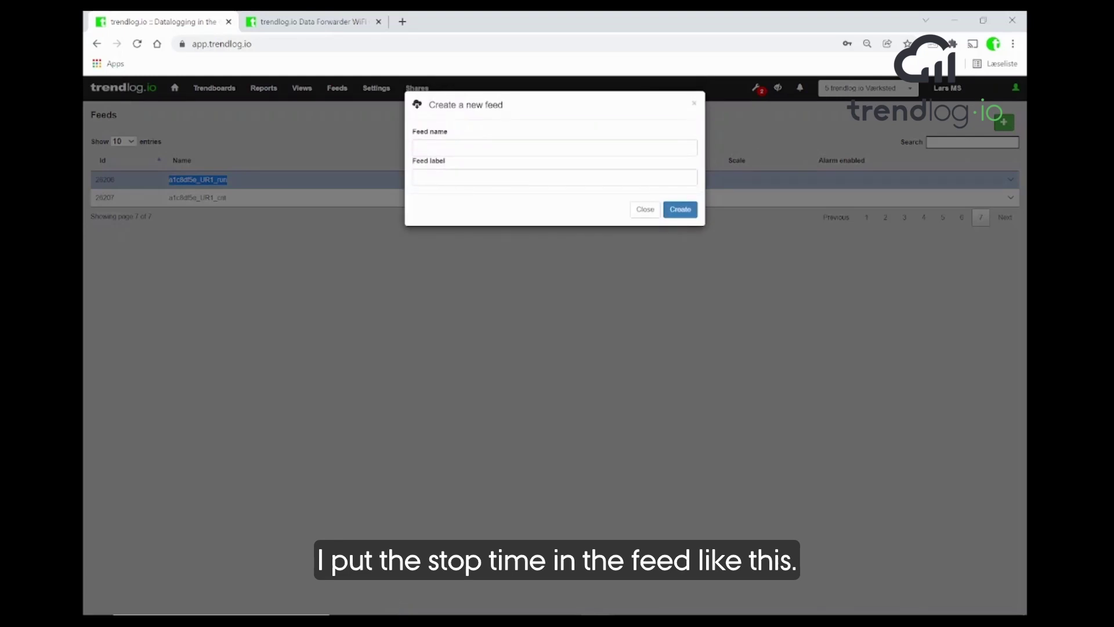
click(419, 148)
key(ctrl+v)
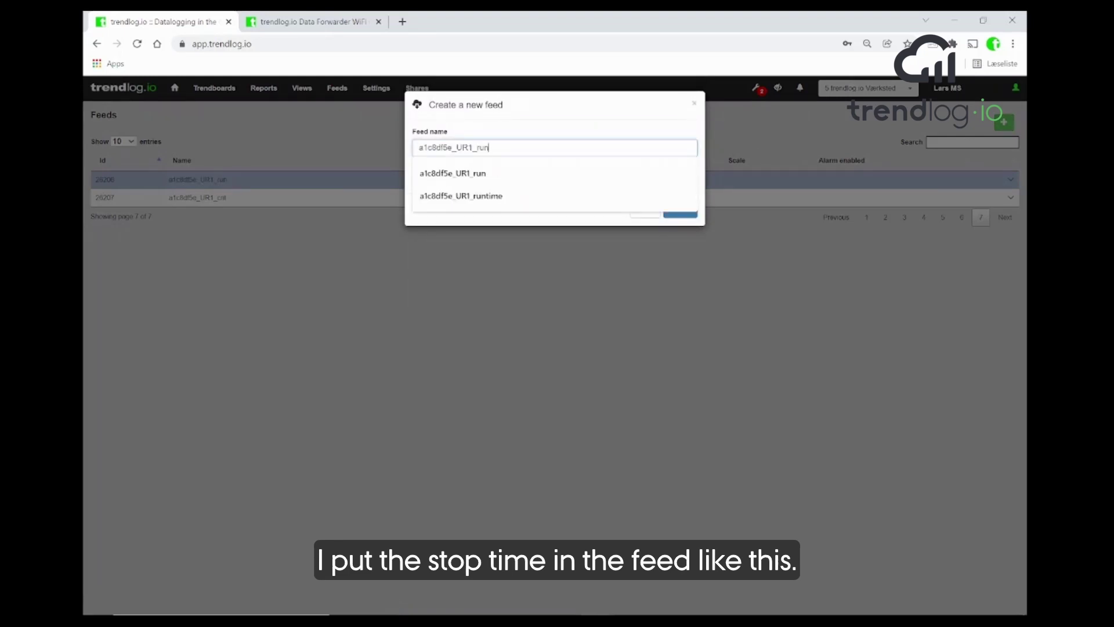
key(BackSpace)
text(s)
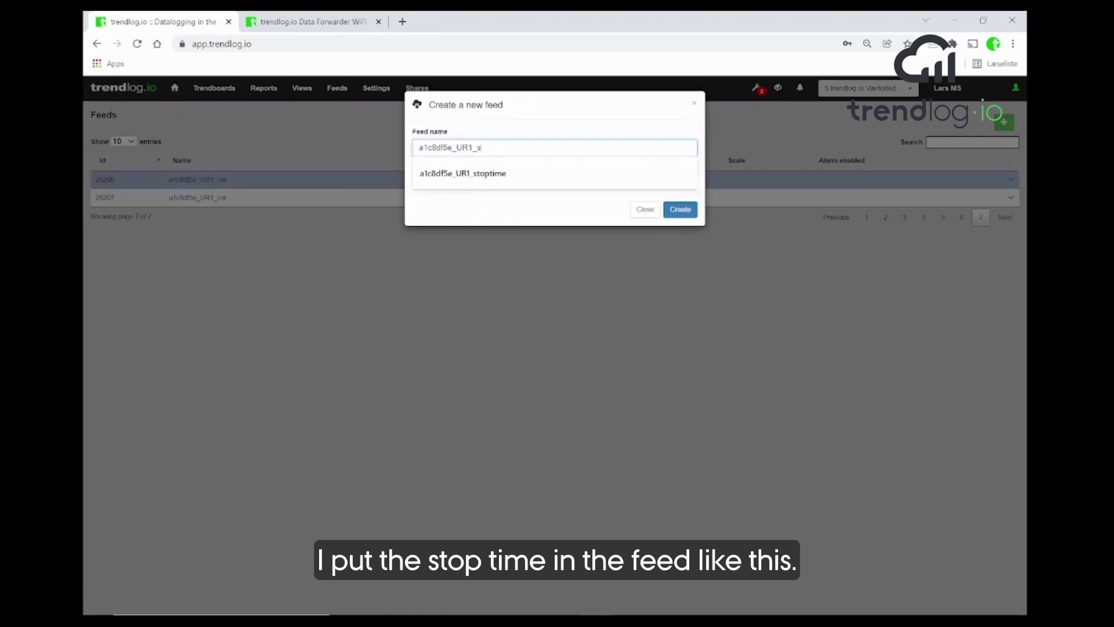
text(toptime)
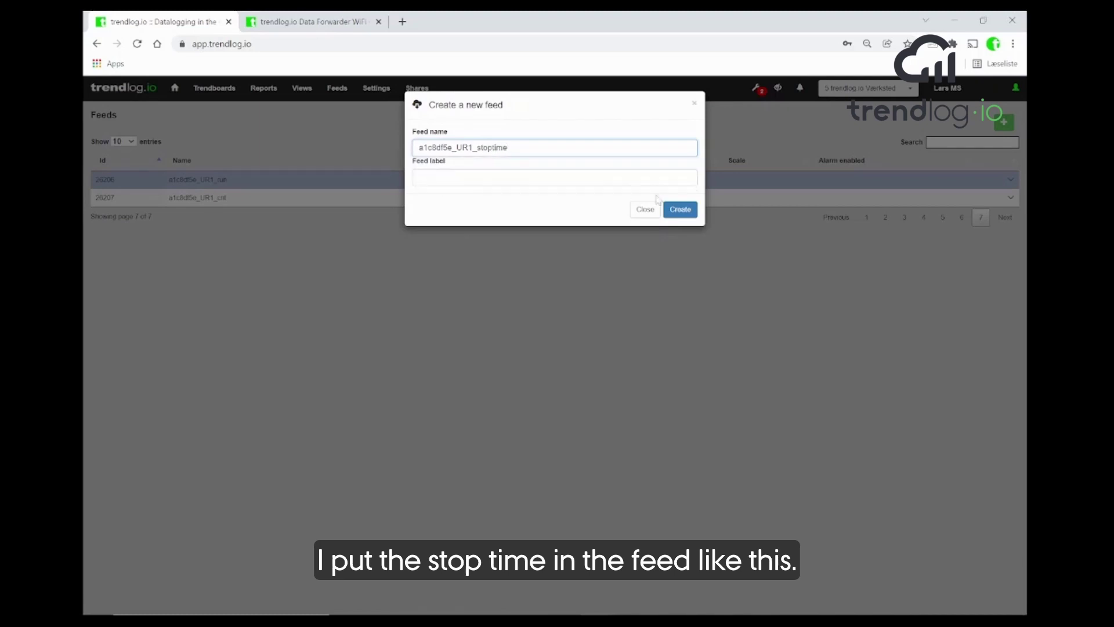
click(679, 210)
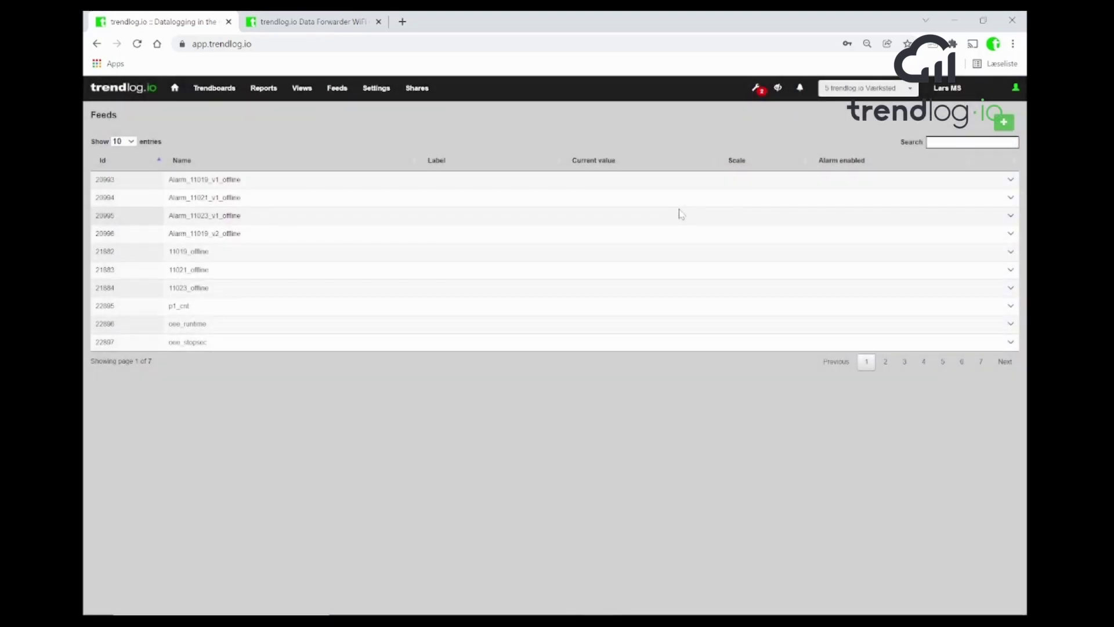
click(971, 143)
Step: Filter feeds by 'UR' to check UR1_stoptime's live value, then switch to PolyScope
text(UR1)
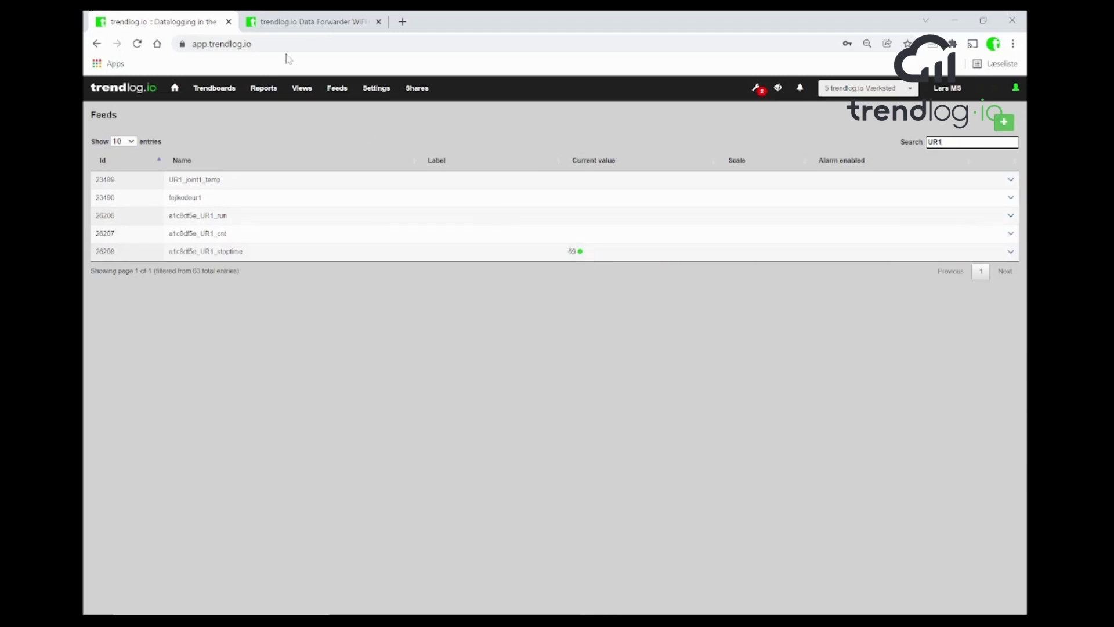
click(290, 24)
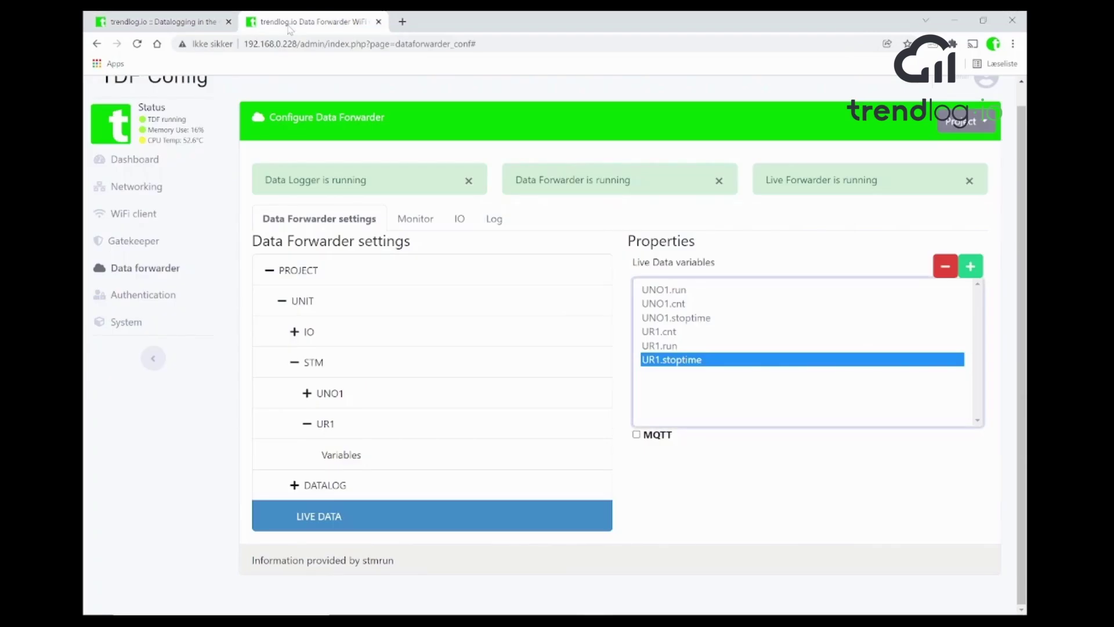
click(199, 23)
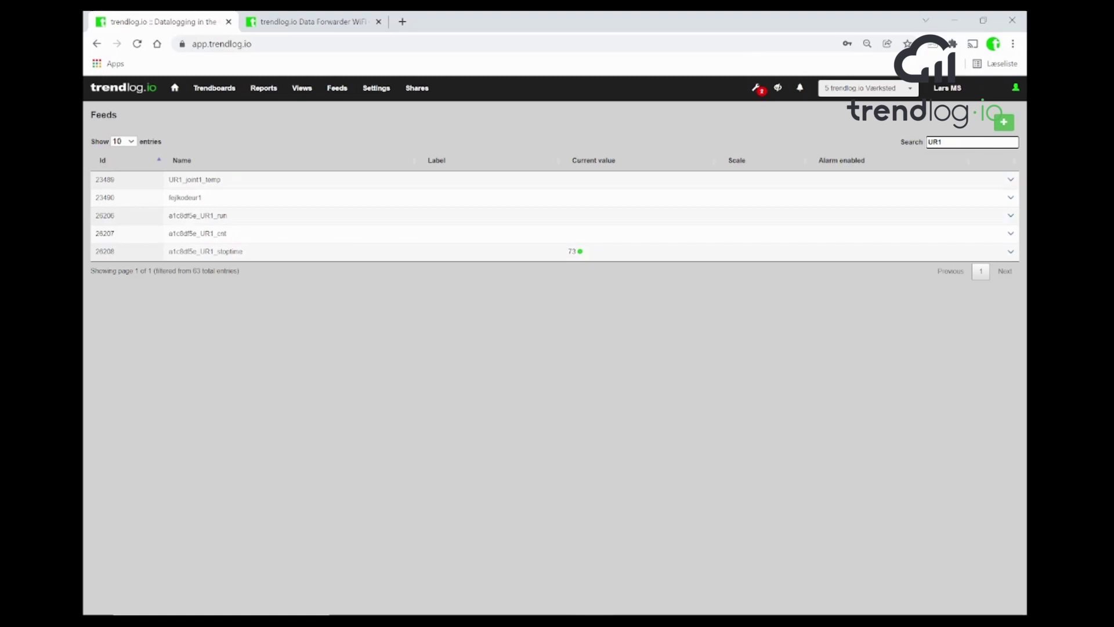
key(alt+Tab)
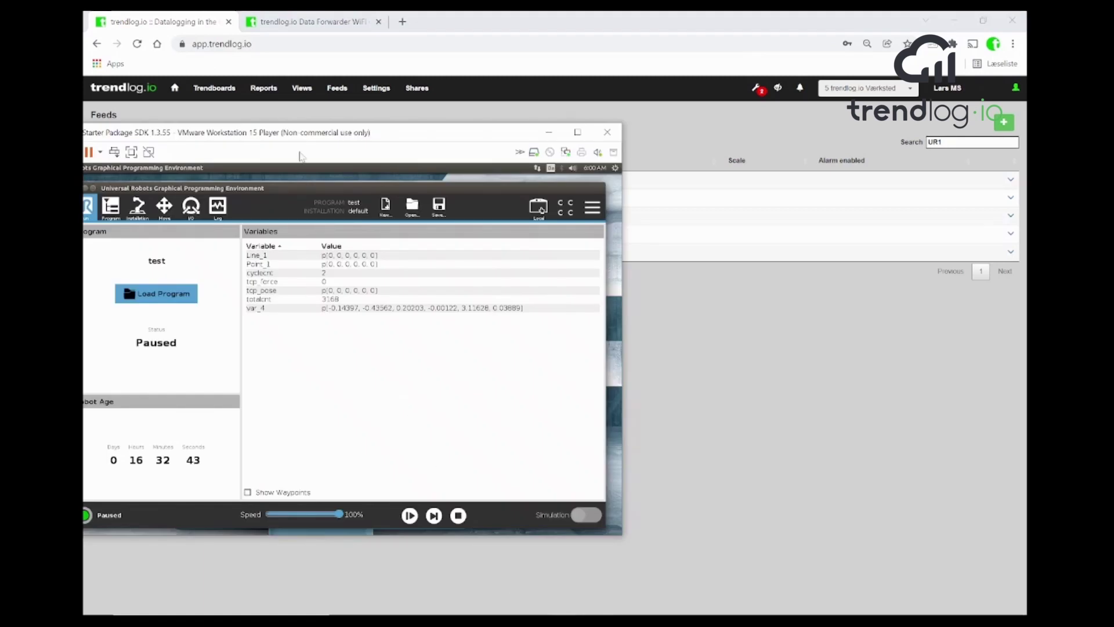
Step: Resume the robot program until UR1 count logs 3169, pause it again, and open Views
drag(287, 135, 212, 131)
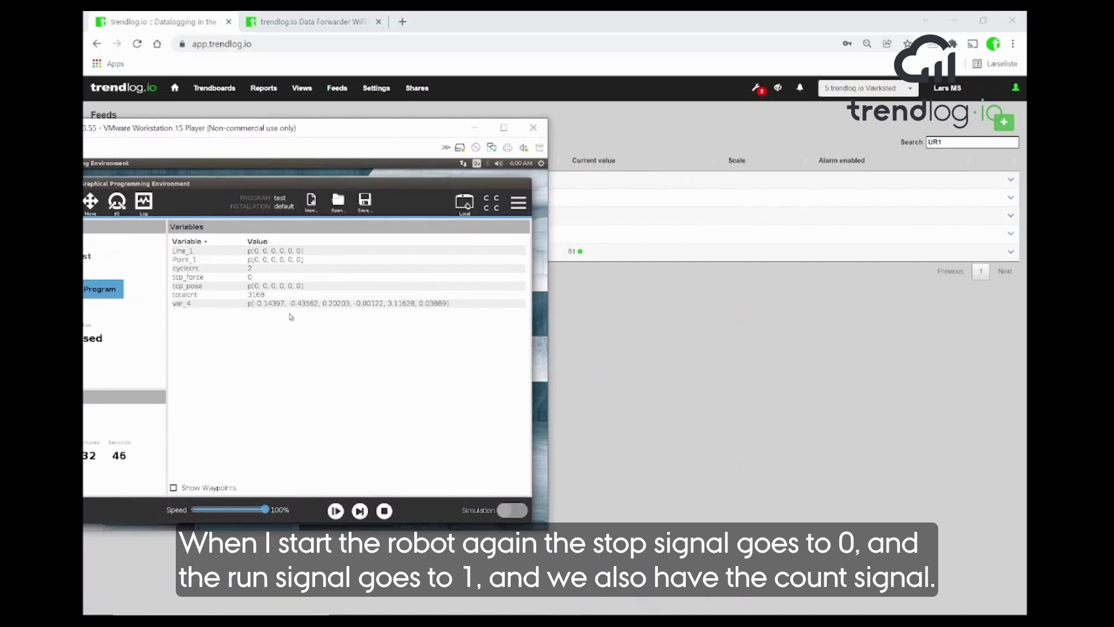
click(336, 511)
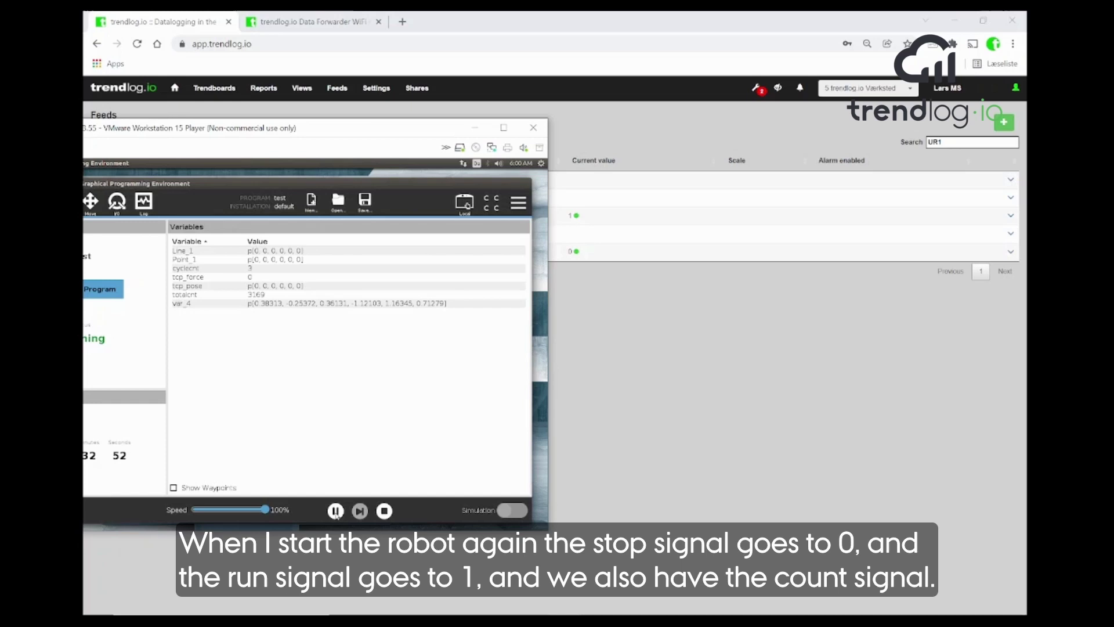
click(335, 511)
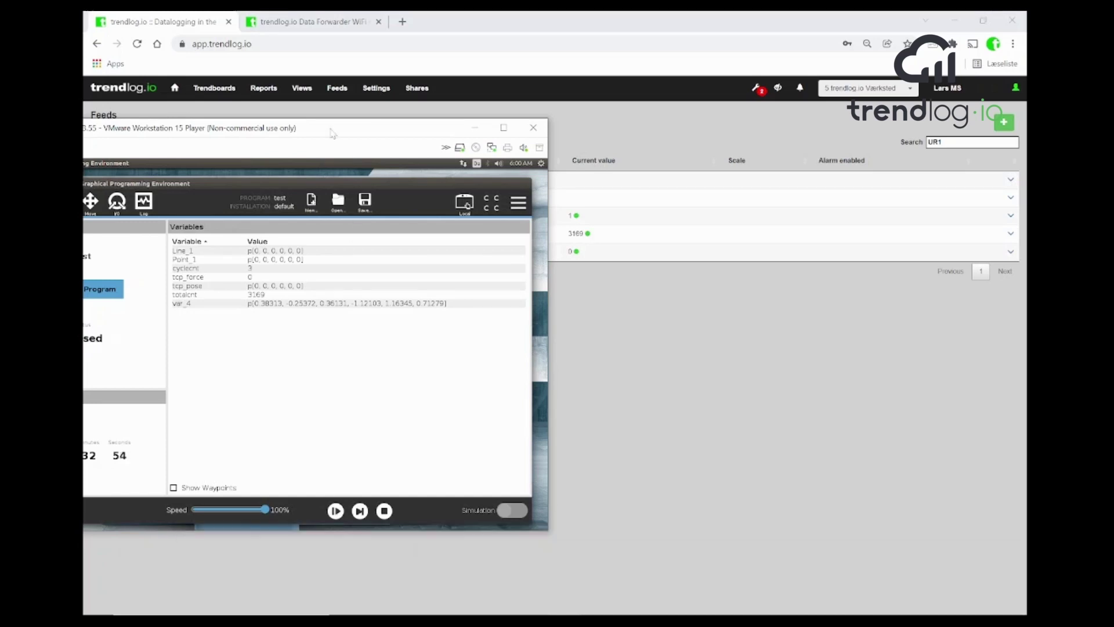
drag(336, 134, 689, 169)
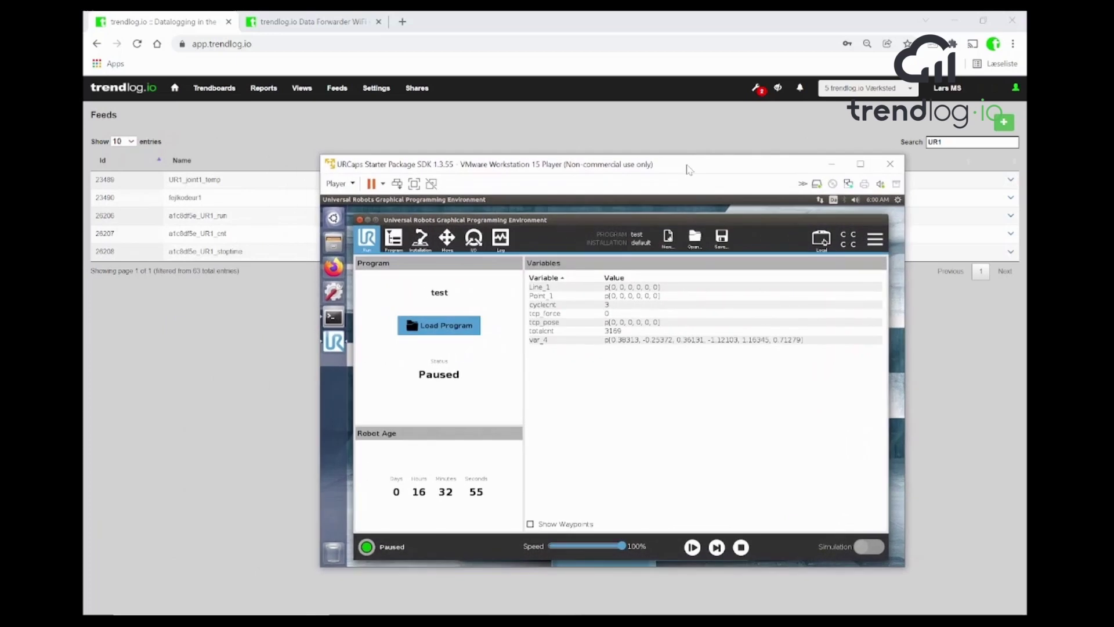
click(301, 88)
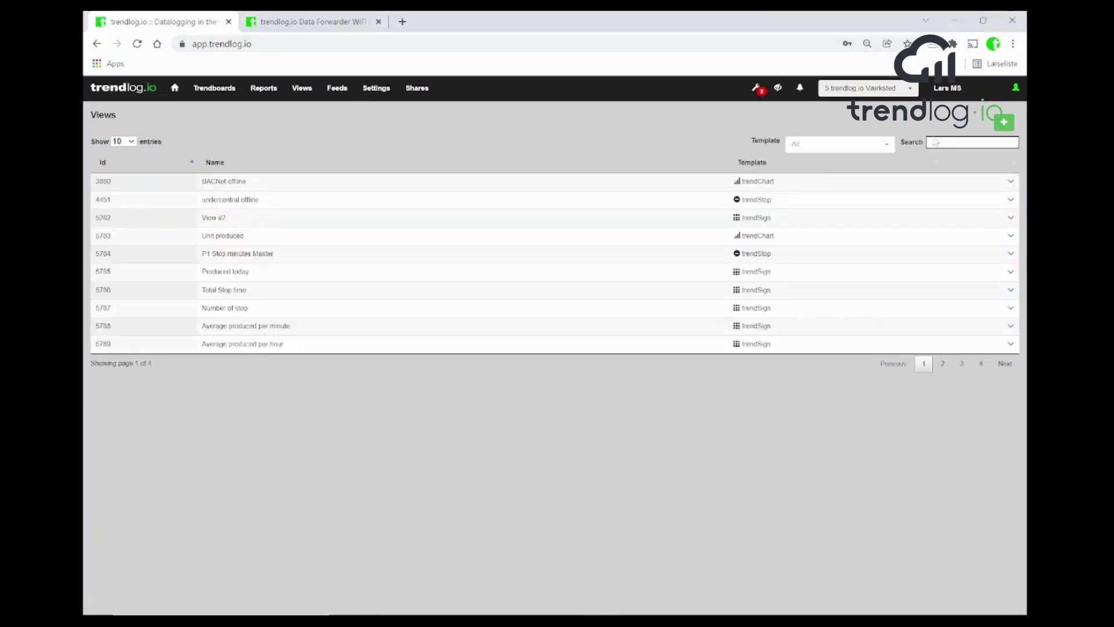
Step: Filter the Views list by 'UR1' and open the UR1 Current stop view in the editor
click(951, 142)
text(UR)
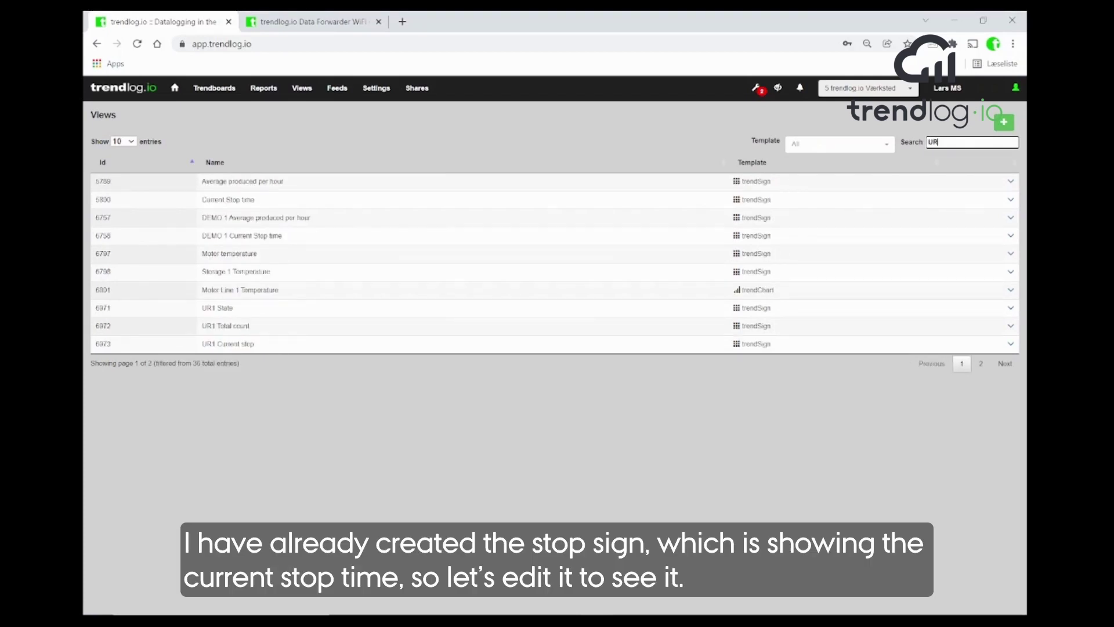
text(1)
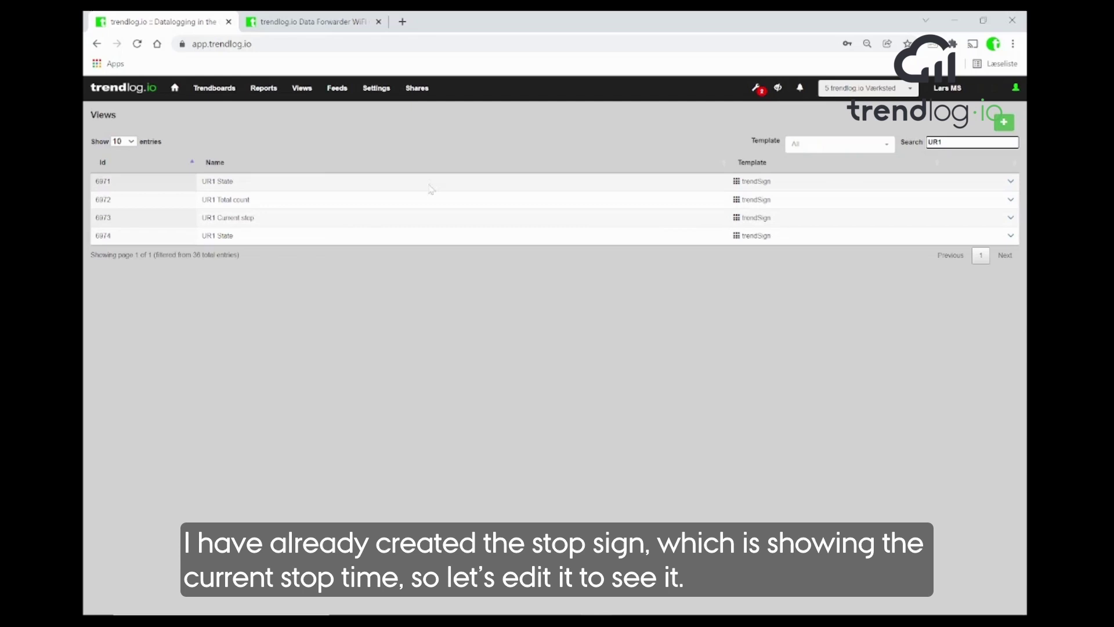
click(362, 224)
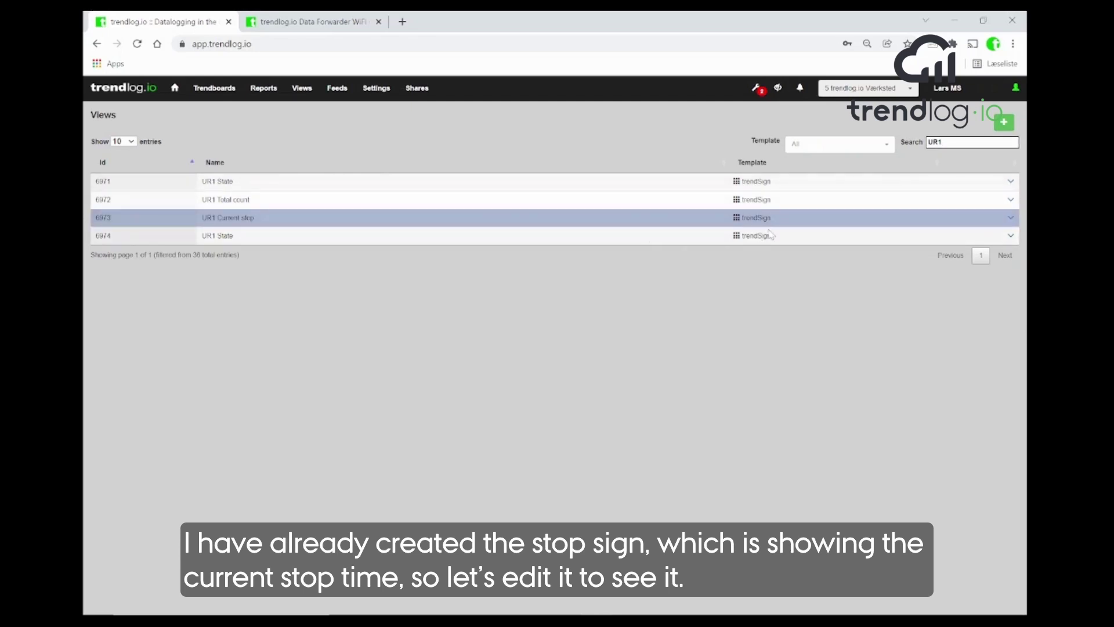
click(1012, 222)
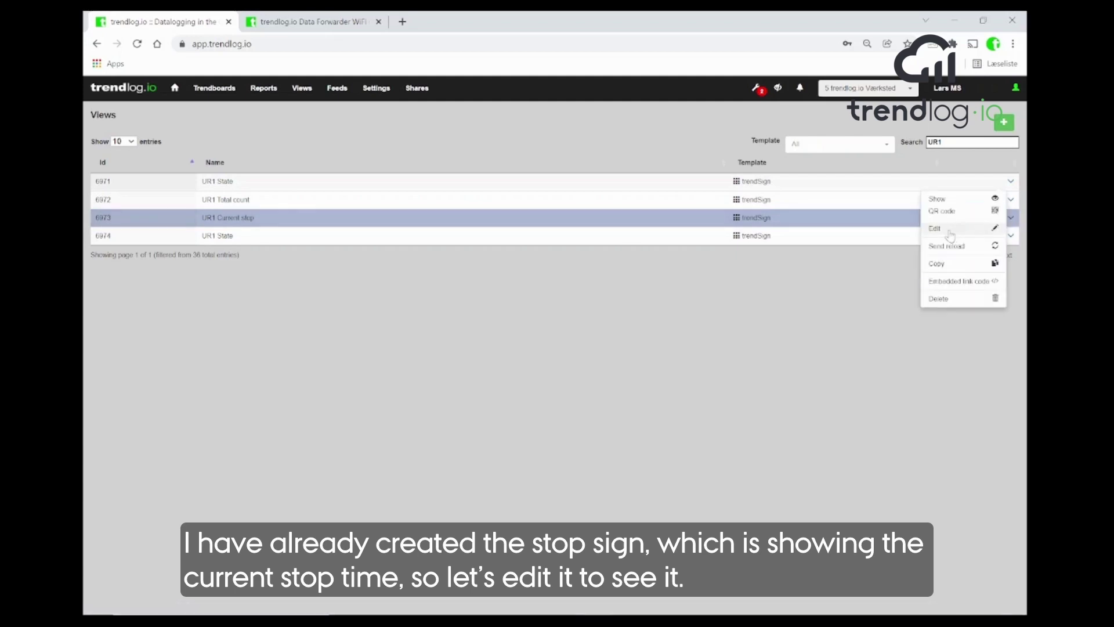
click(981, 233)
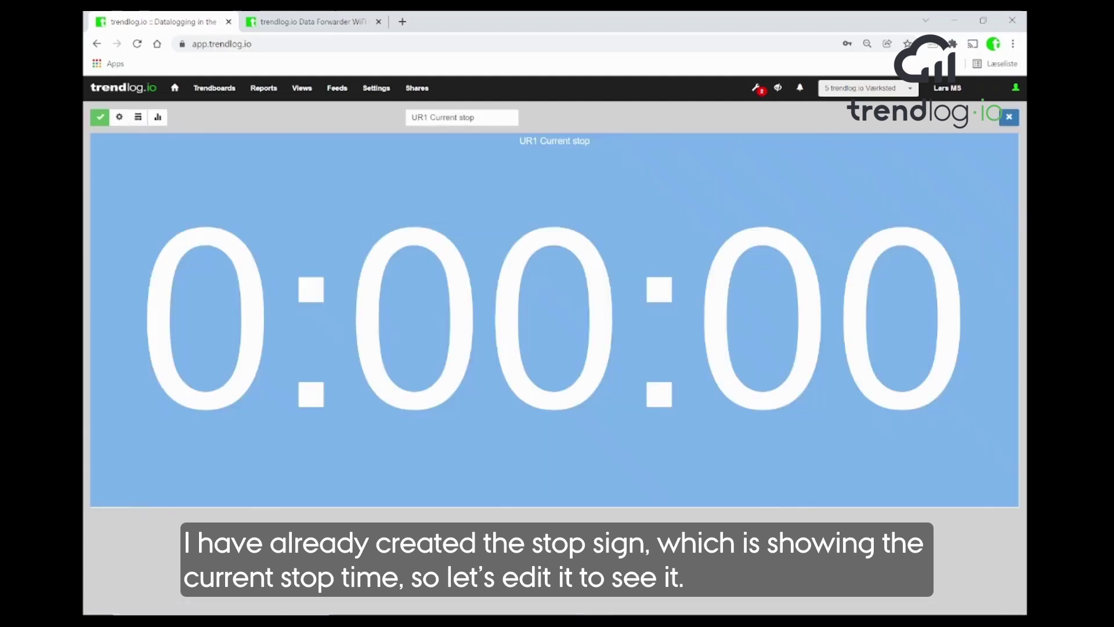
Step: Confirm the view uses the UR1 stoptime feed and keeps the Current time range
click(119, 117)
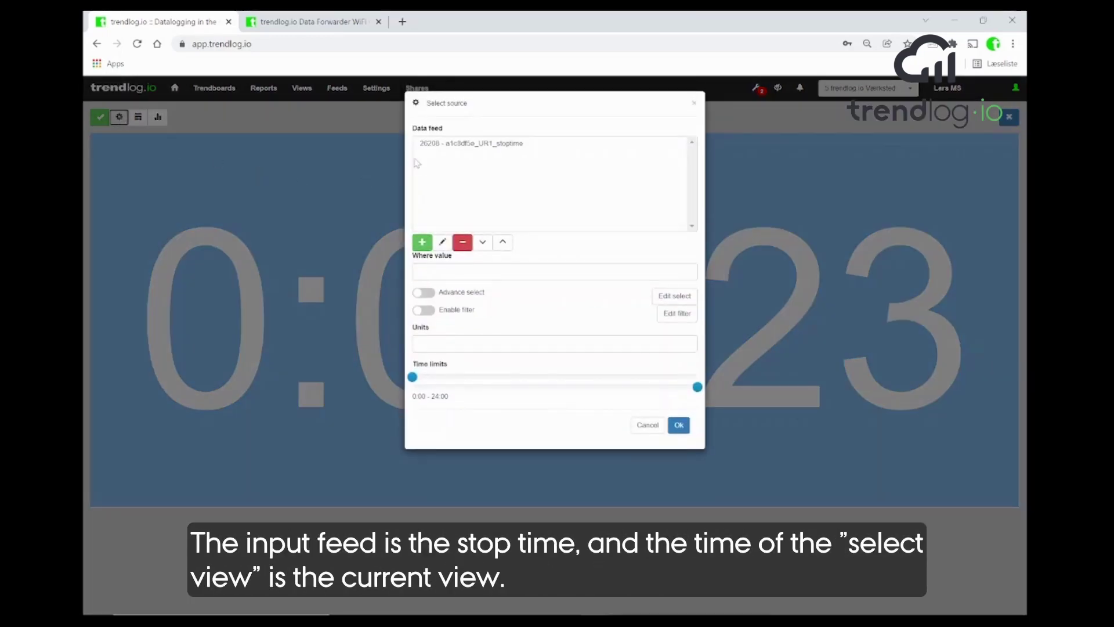
click(459, 145)
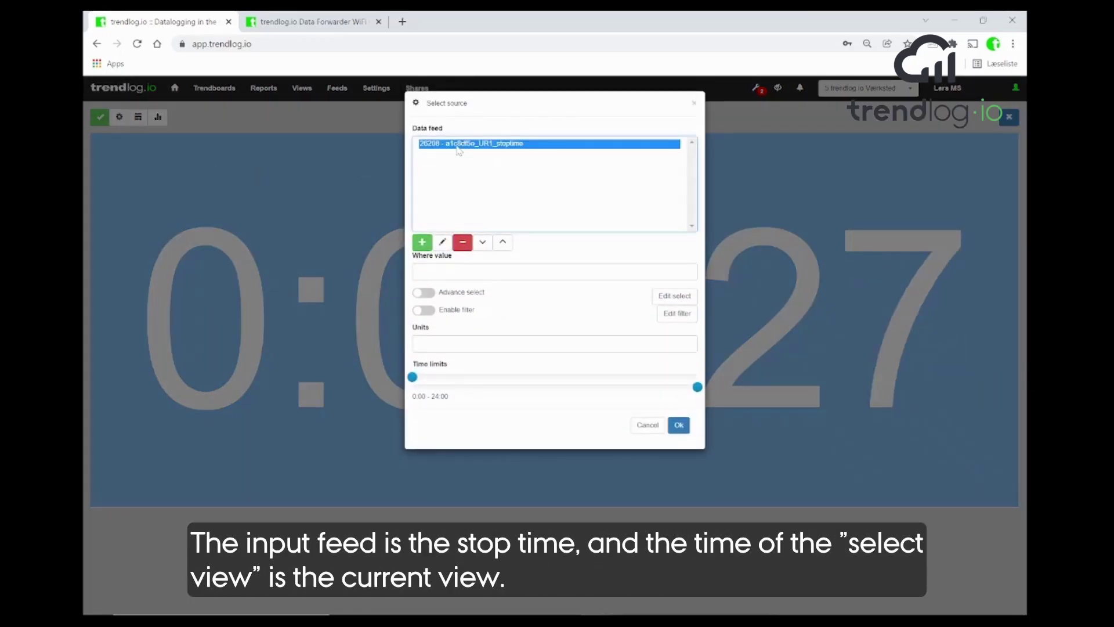
click(644, 428)
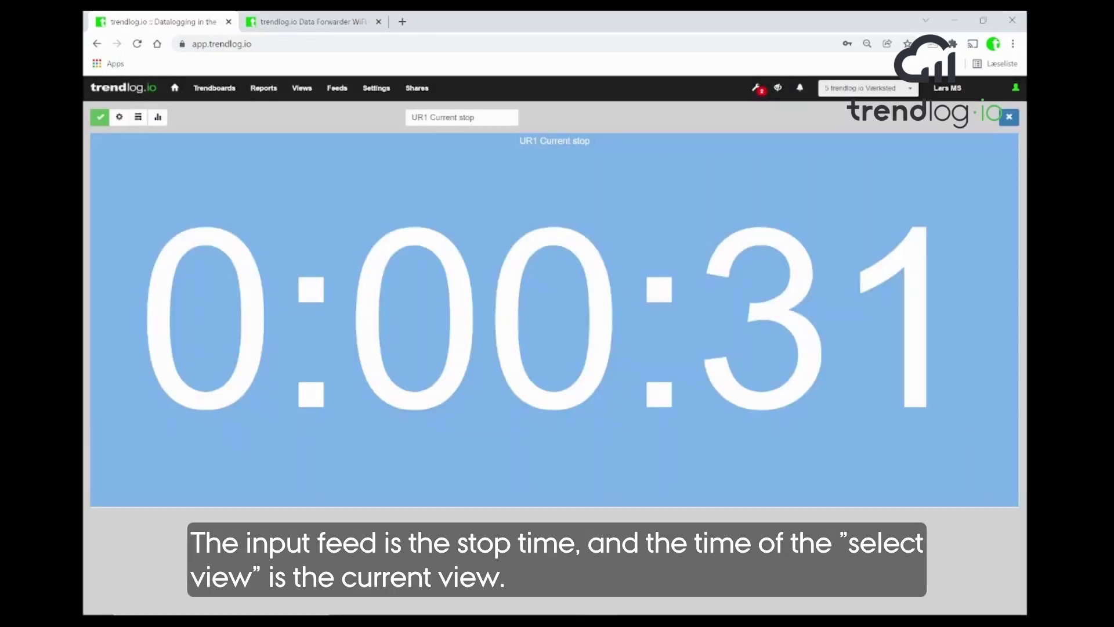
click(138, 118)
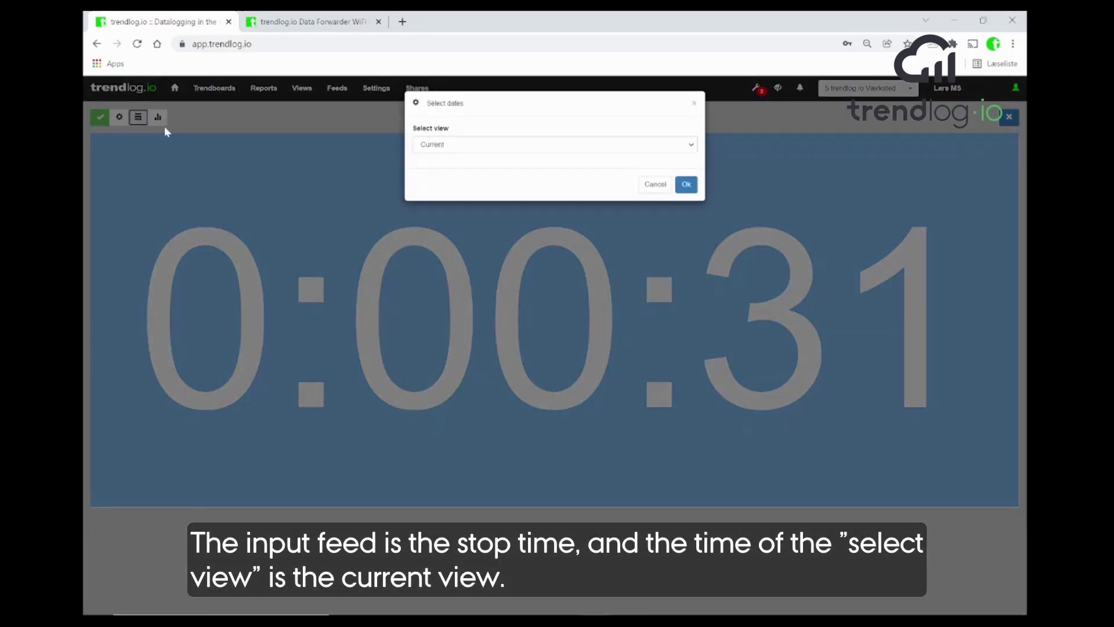
click(442, 145)
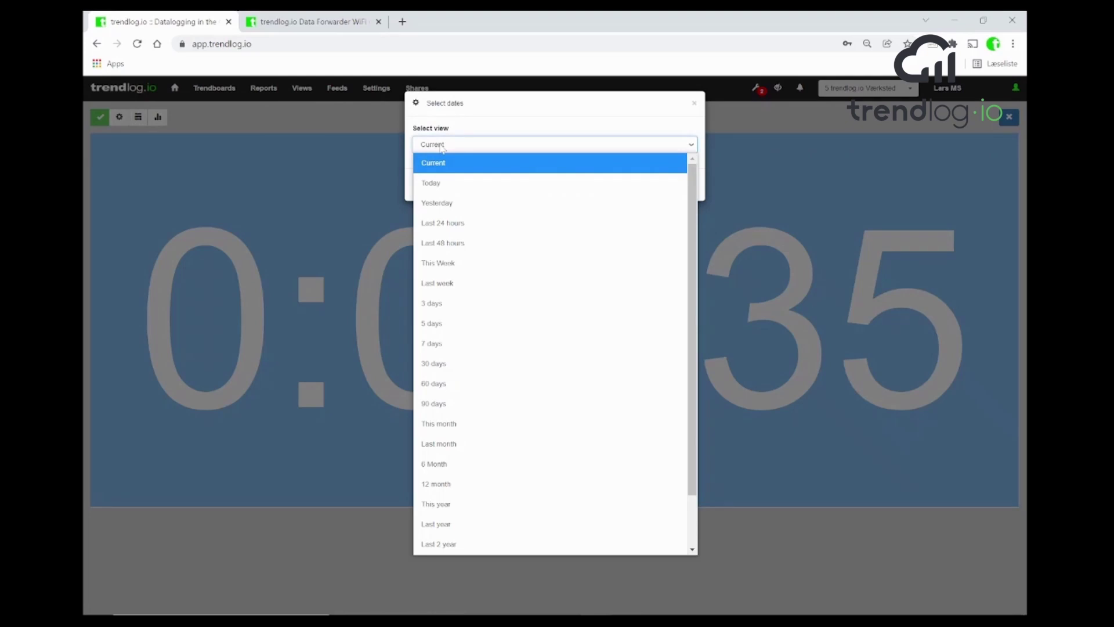
click(475, 163)
click(653, 184)
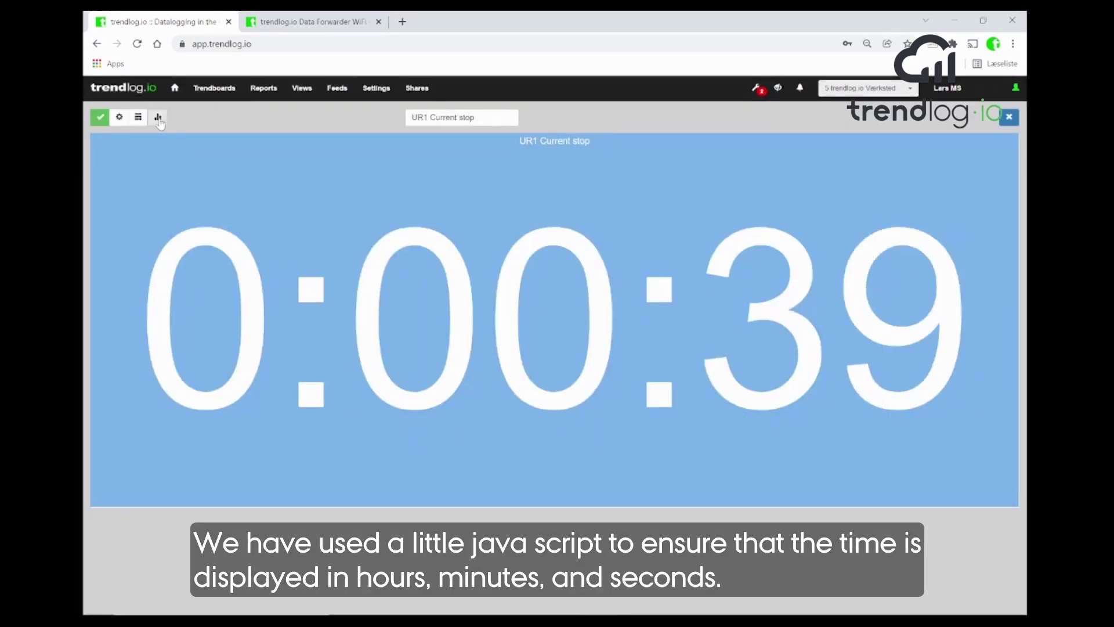
Step: Review the Chart settings script that formats the stop time as 00:00:00, then confirm
click(157, 117)
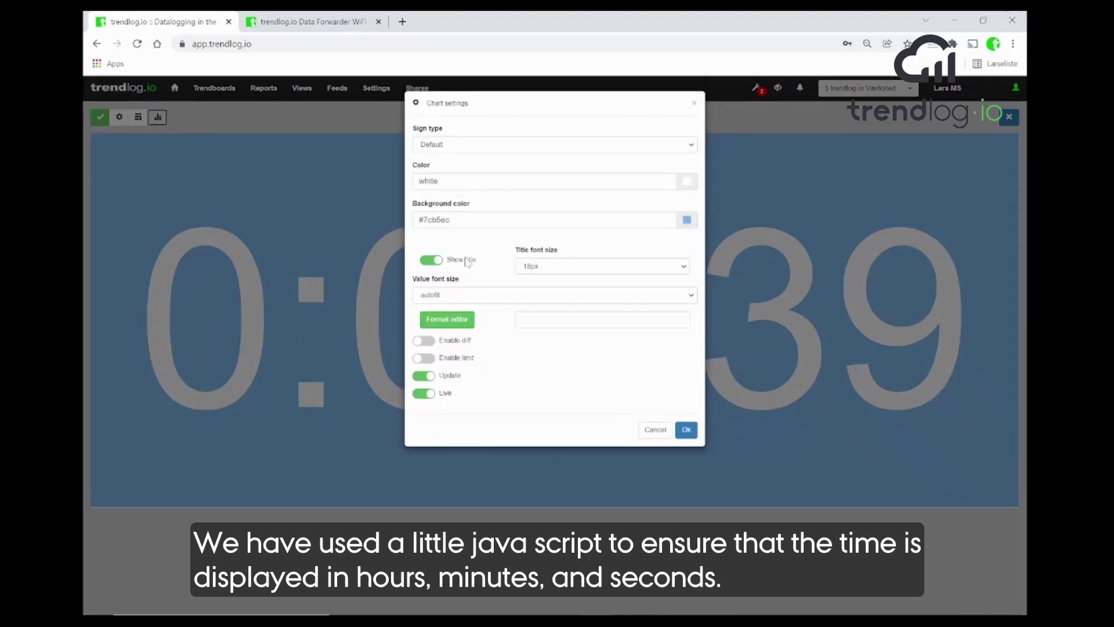
click(446, 320)
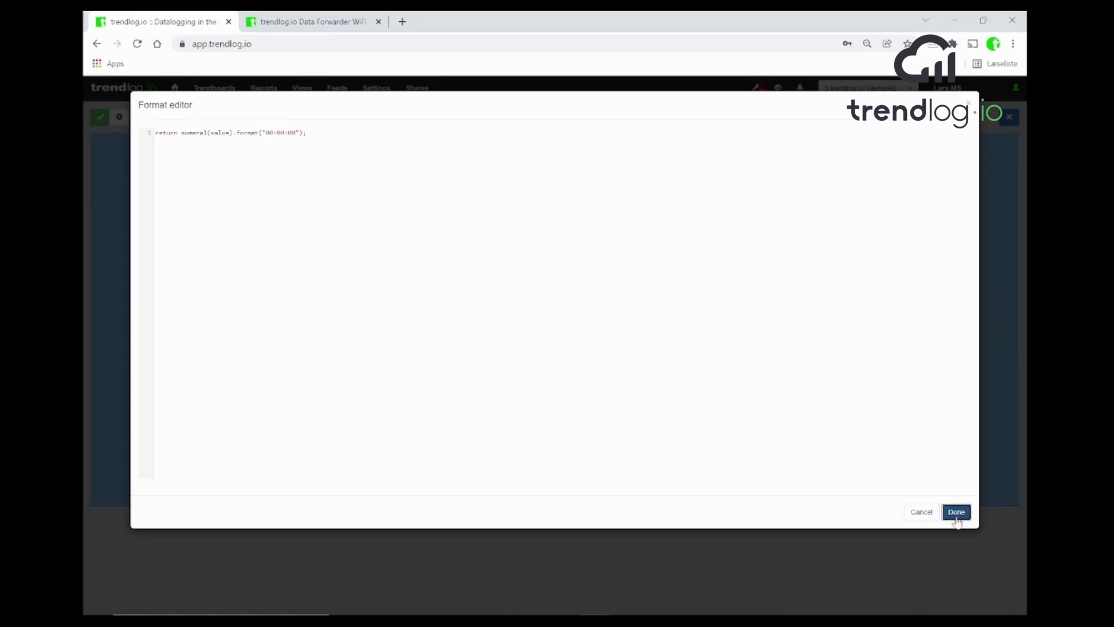
click(956, 512)
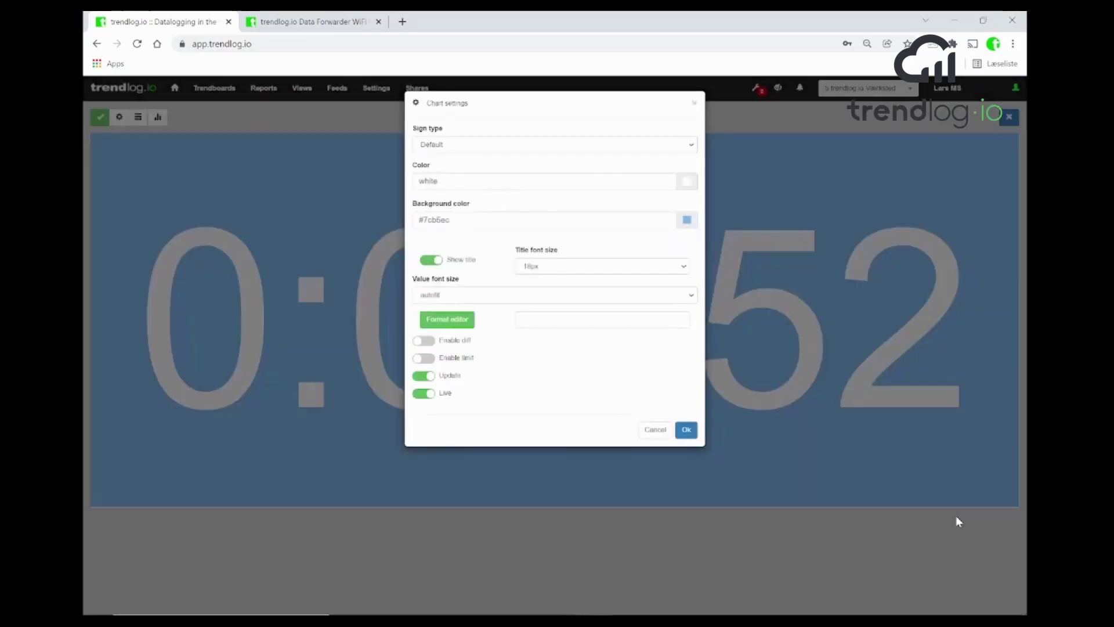
click(686, 429)
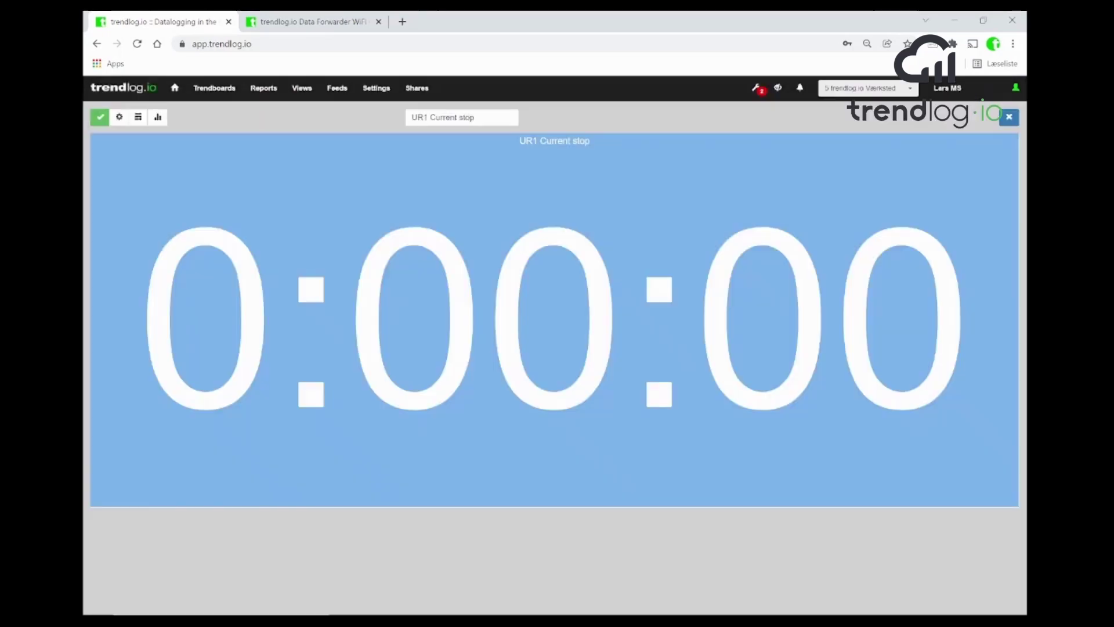
Step: Save the Current stop view and open the UR1 Trendboard for editing
click(100, 118)
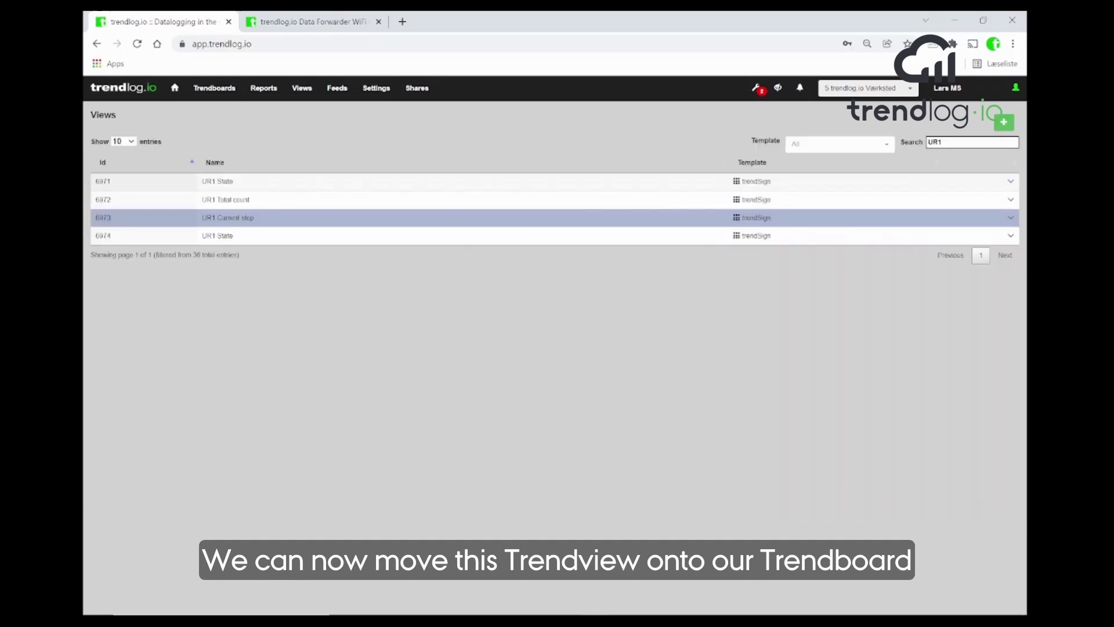
click(214, 88)
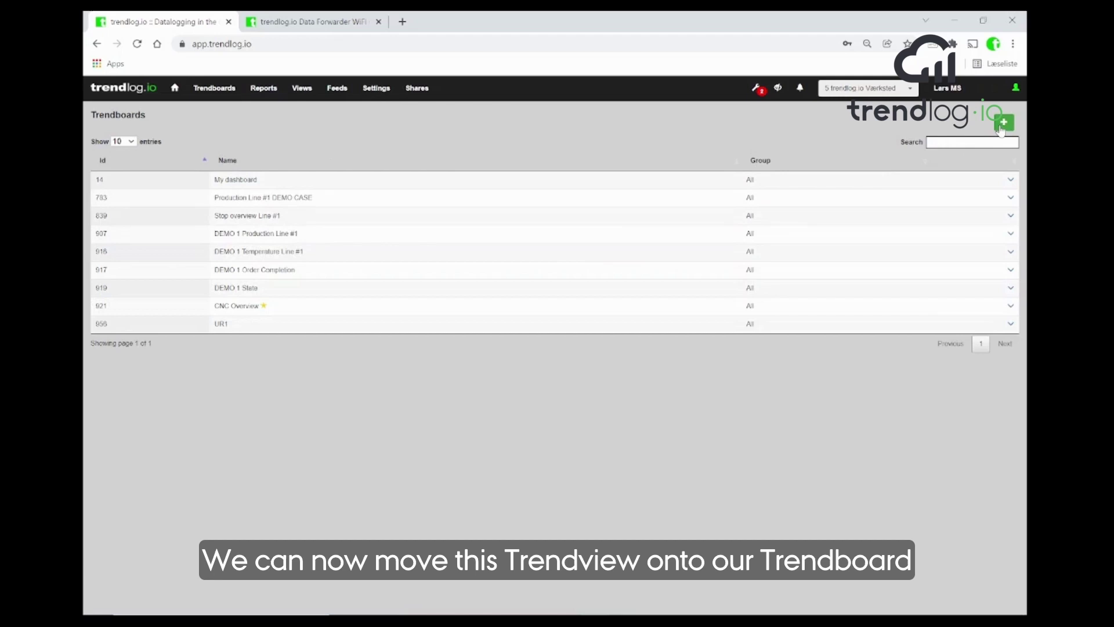
click(1010, 325)
click(957, 336)
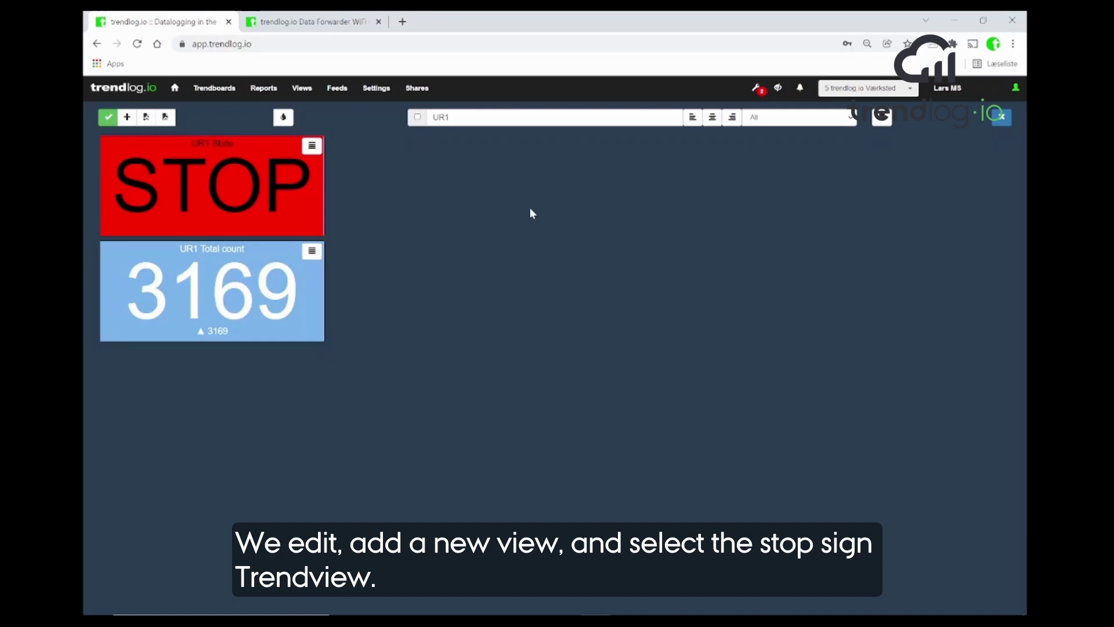
Step: Add a tile showing 6973 UR1 Current stop below the total count tile and save the Trendboard
click(127, 118)
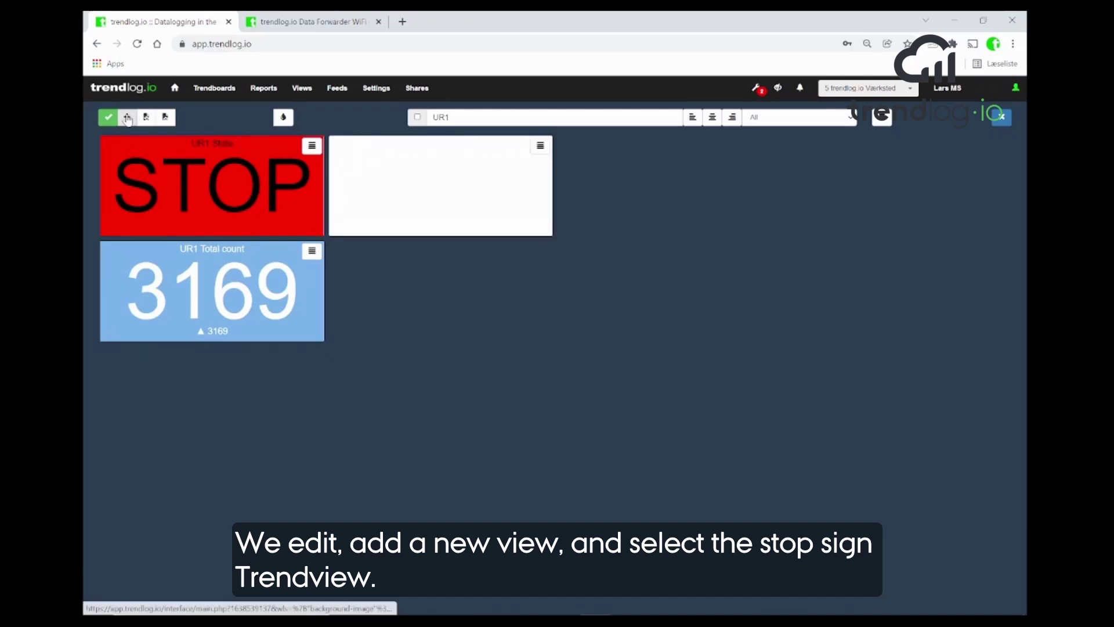
click(540, 145)
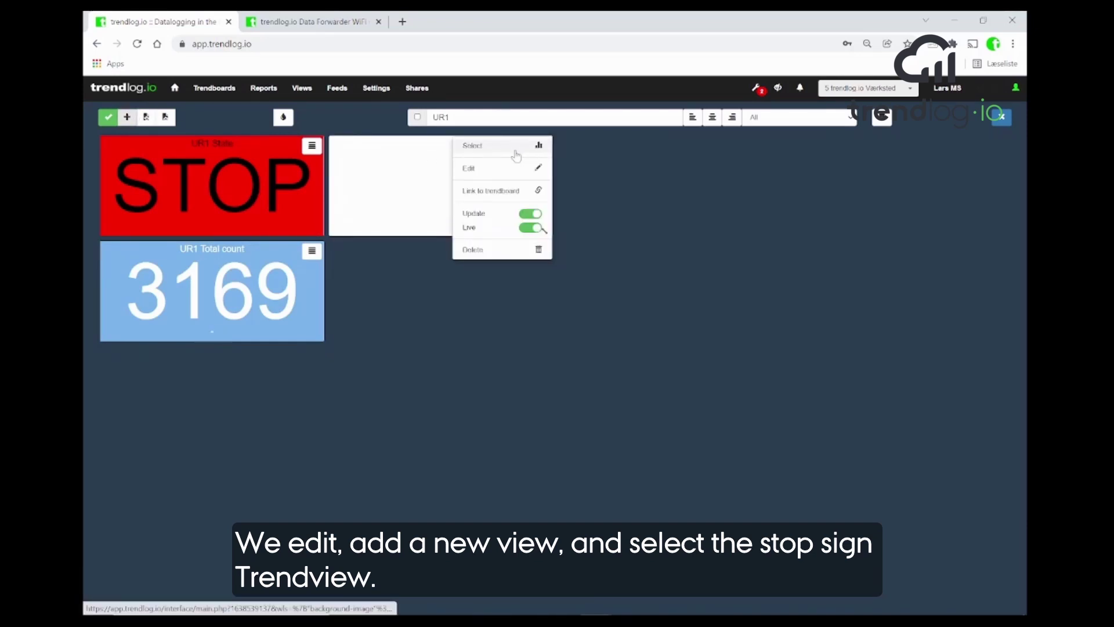
click(494, 152)
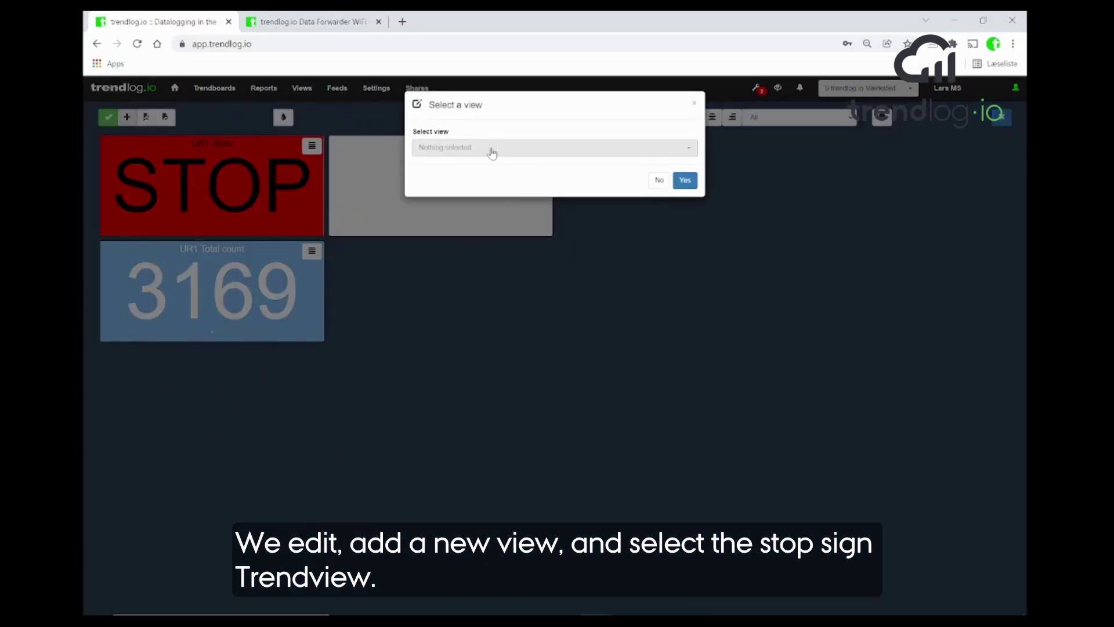
click(492, 149)
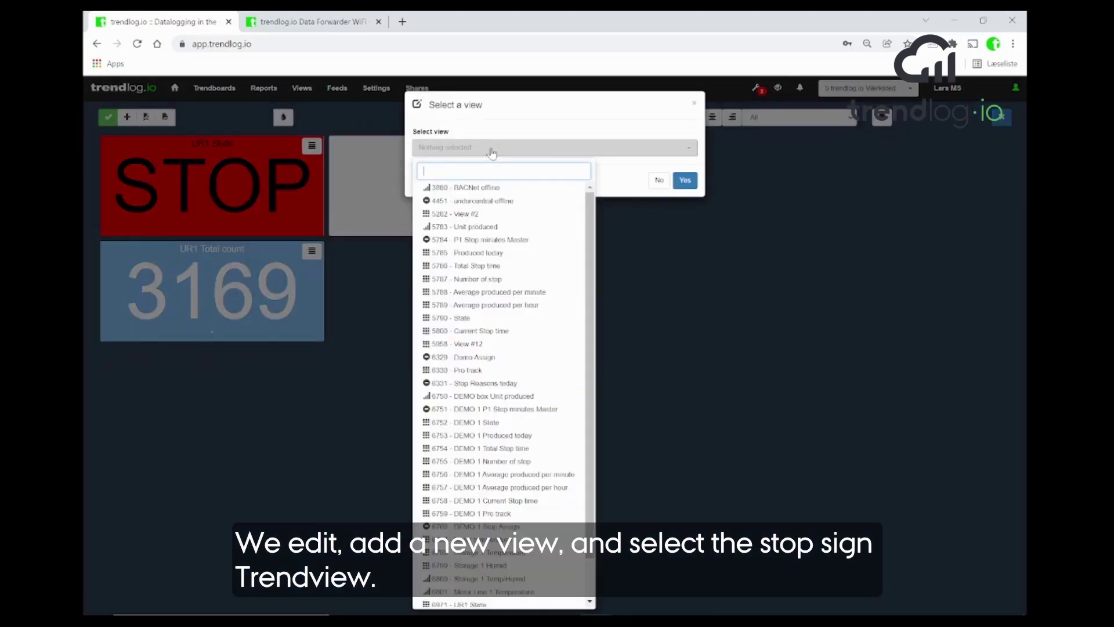
text(ur1)
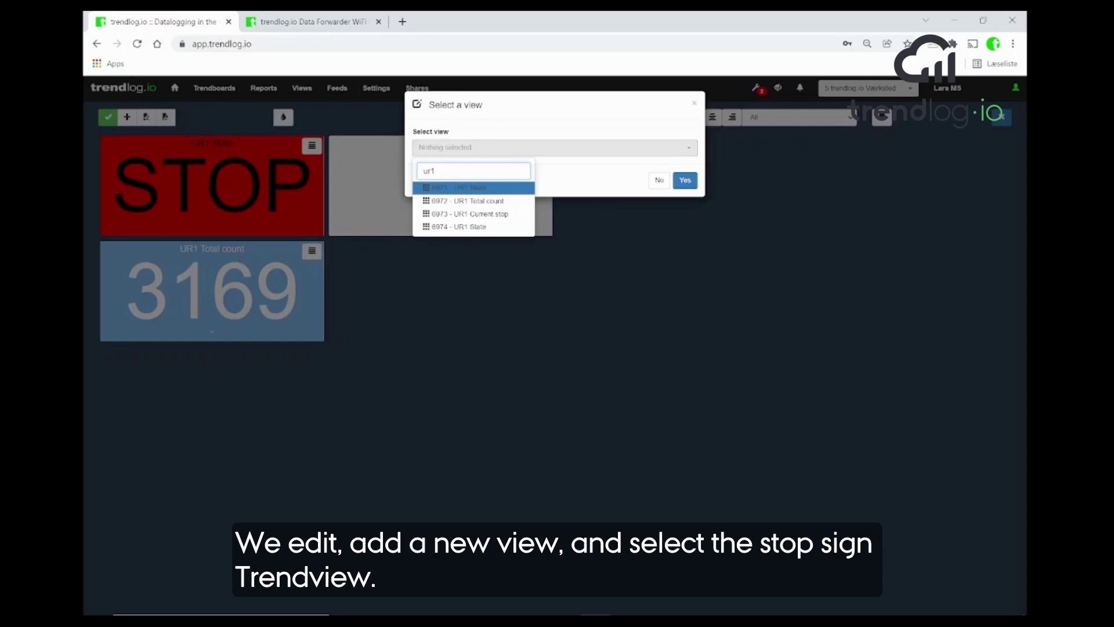
click(462, 214)
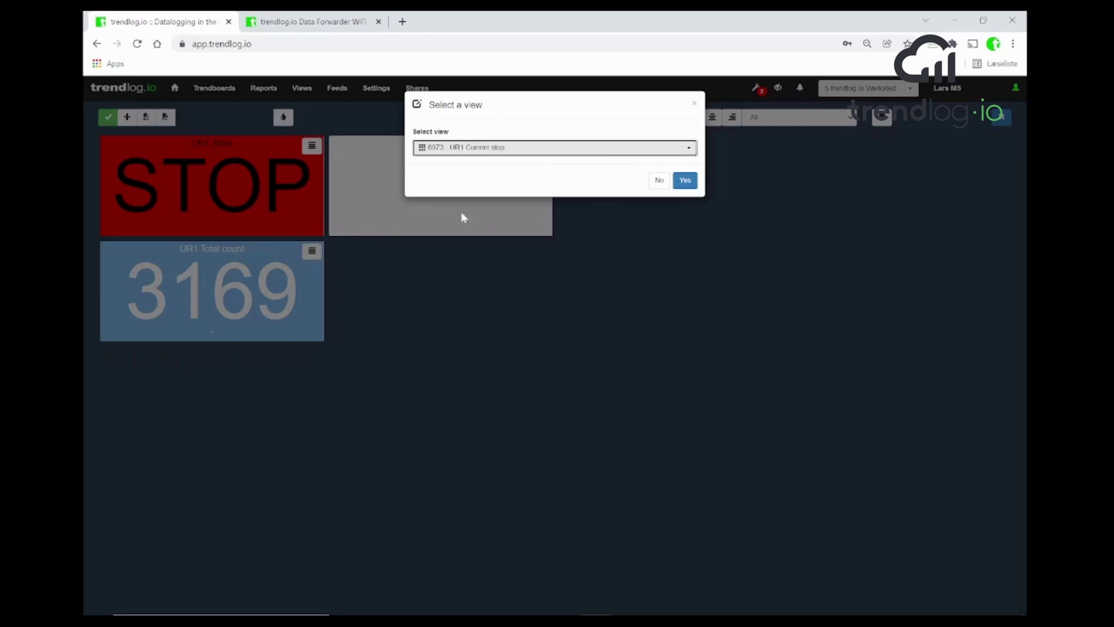
click(685, 181)
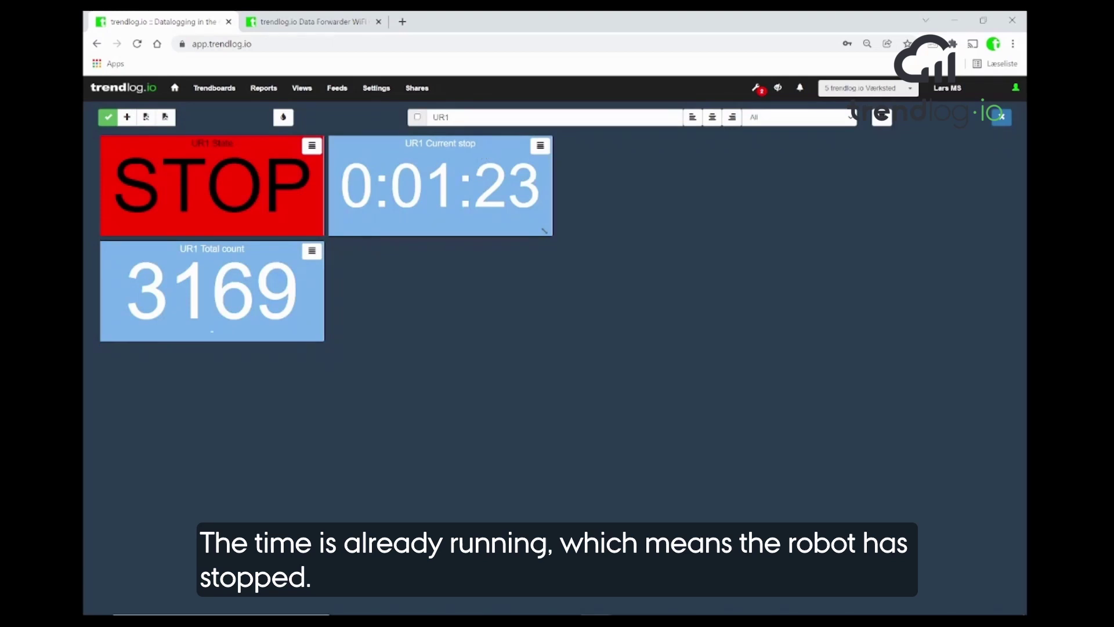
drag(484, 154, 260, 359)
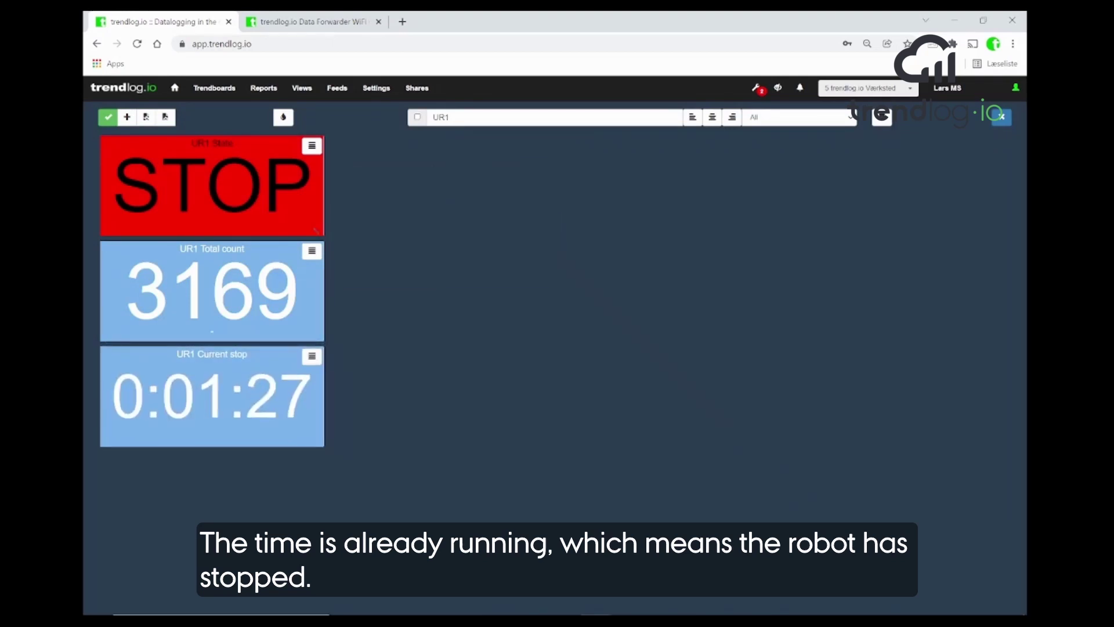
click(107, 118)
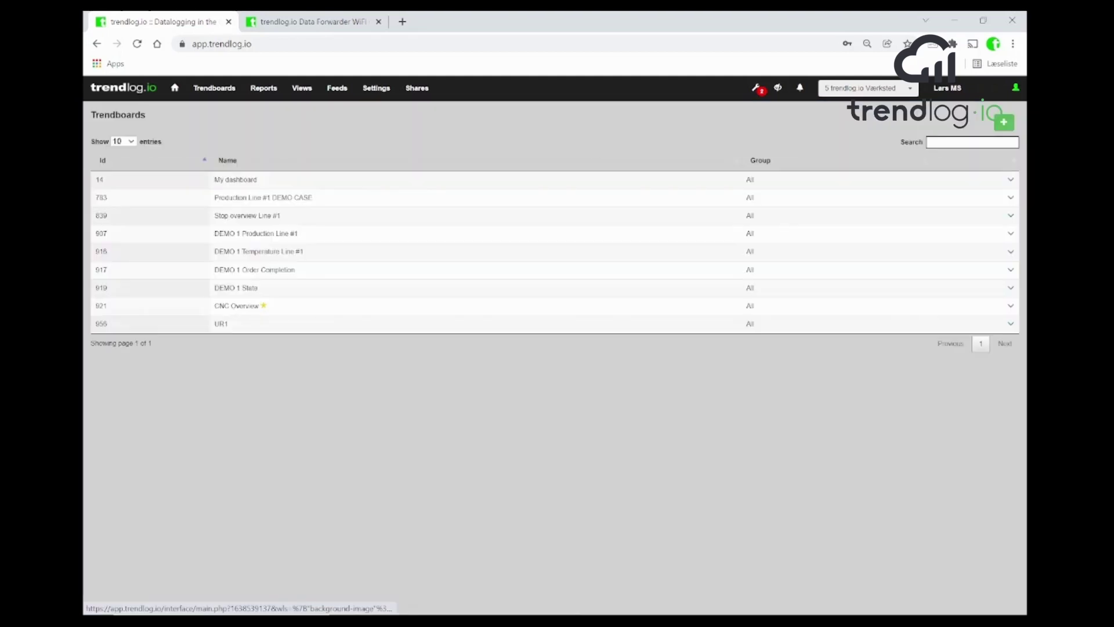
Step: Open the UR1 Trendboard, then run and pause the robot program so tiles show RUN, 3170, 0:00:00
click(282, 323)
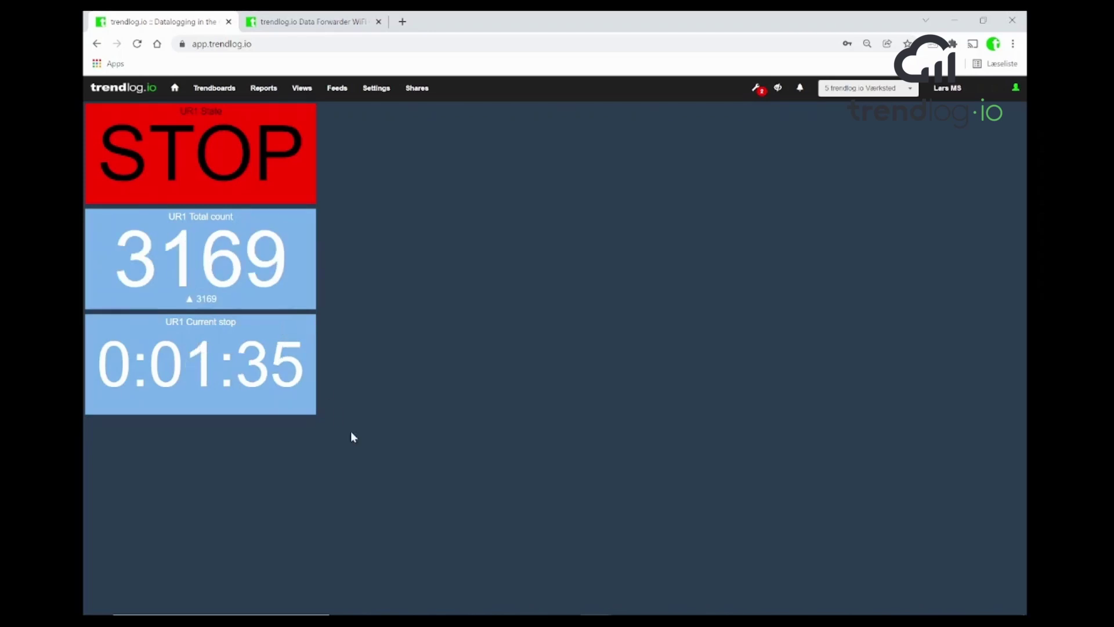
key(alt+Tab)
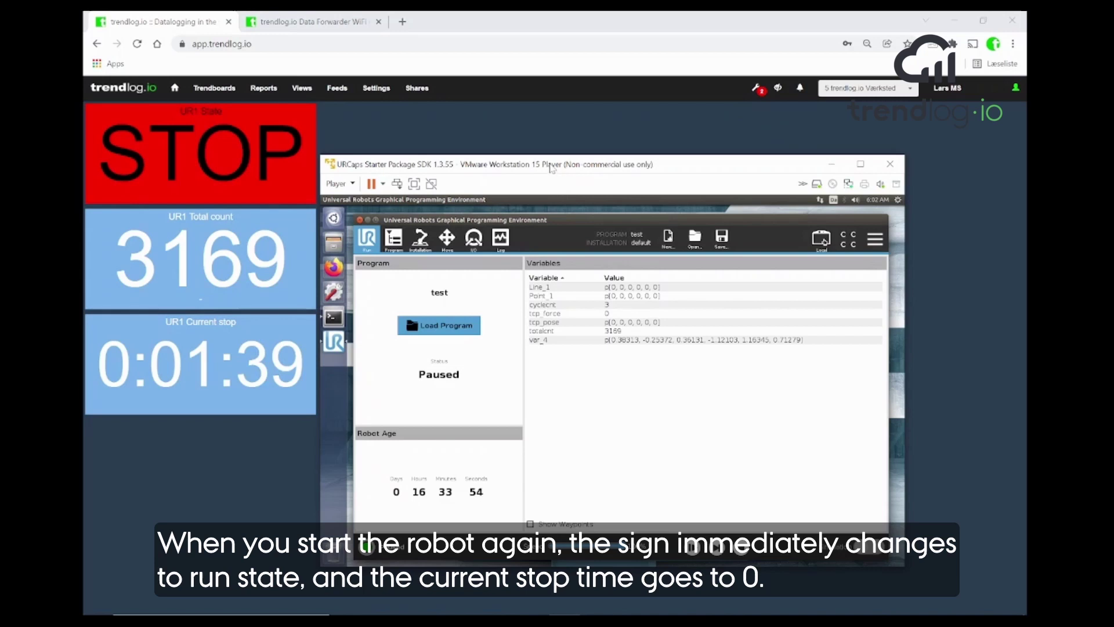
drag(552, 168, 622, 136)
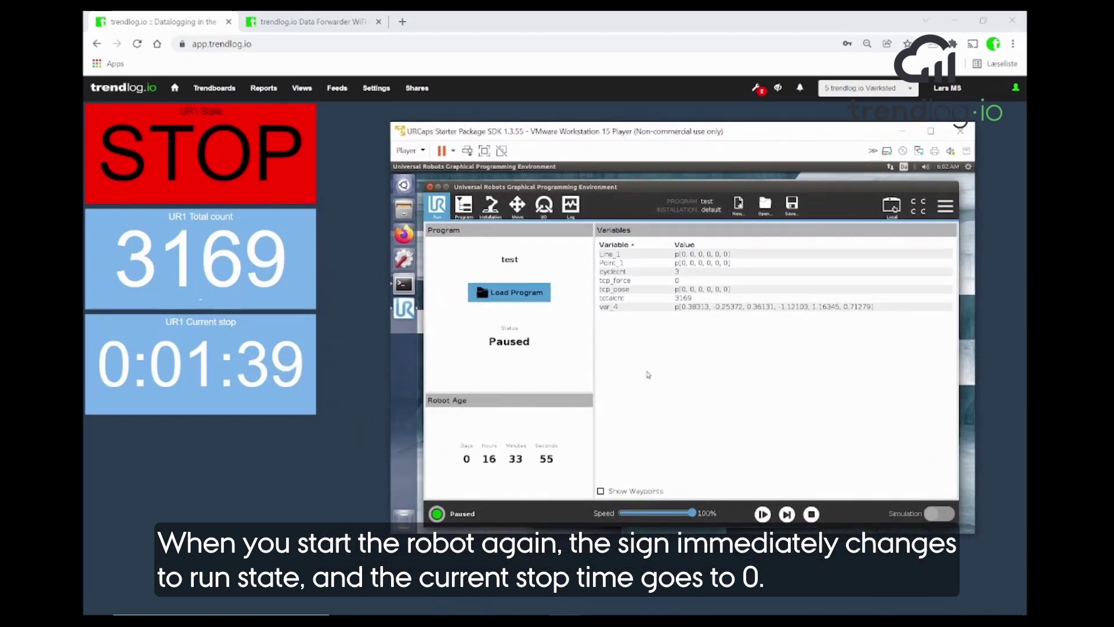
click(762, 514)
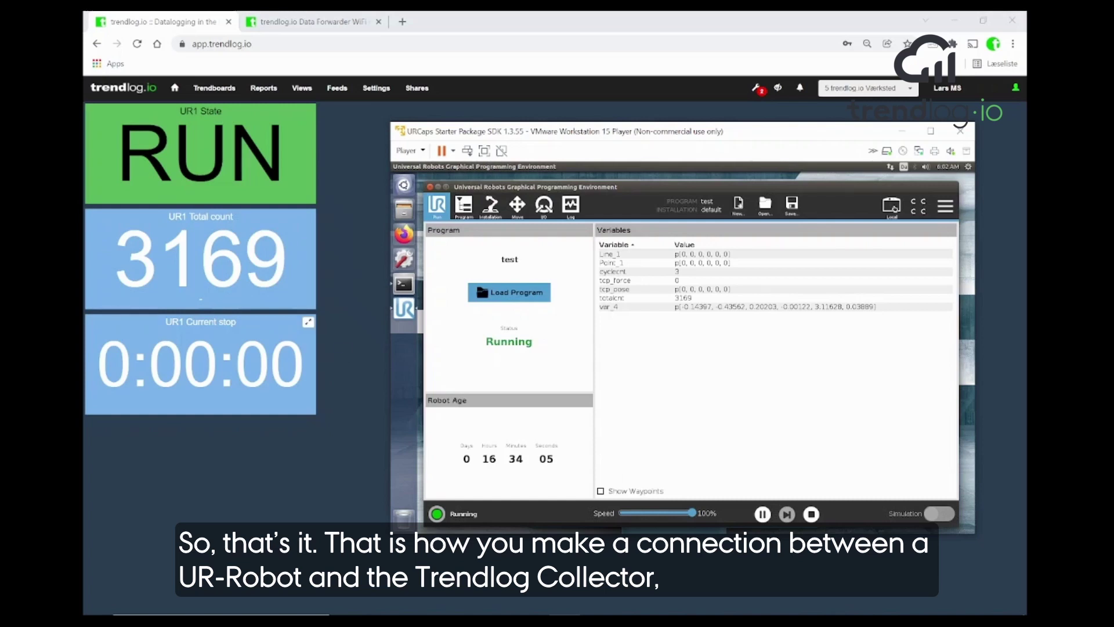
mouse_move(307, 323)
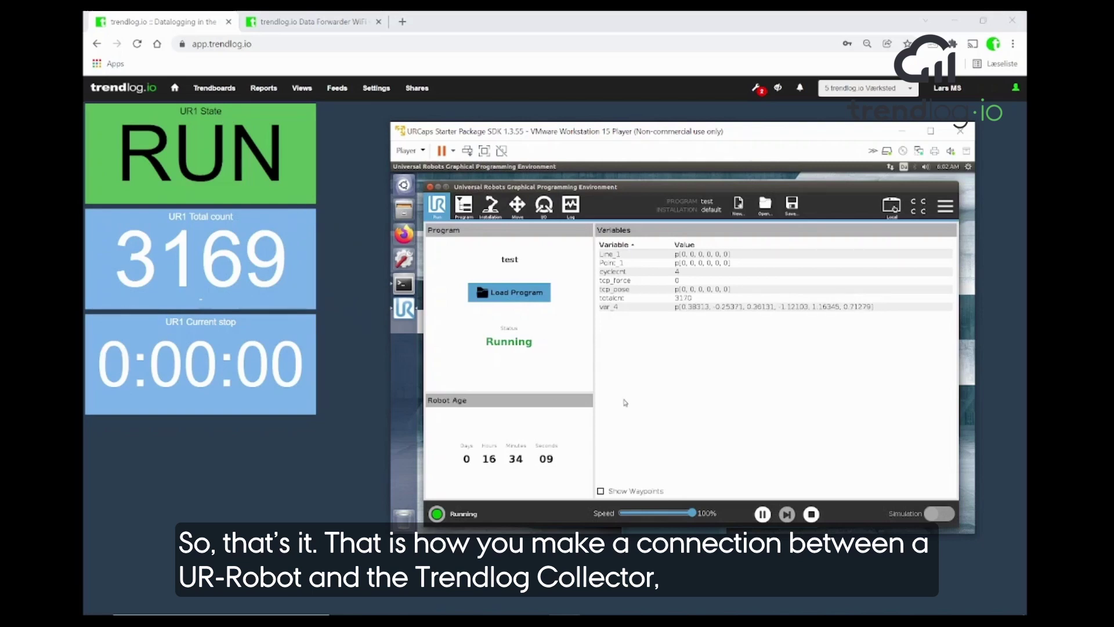
click(762, 514)
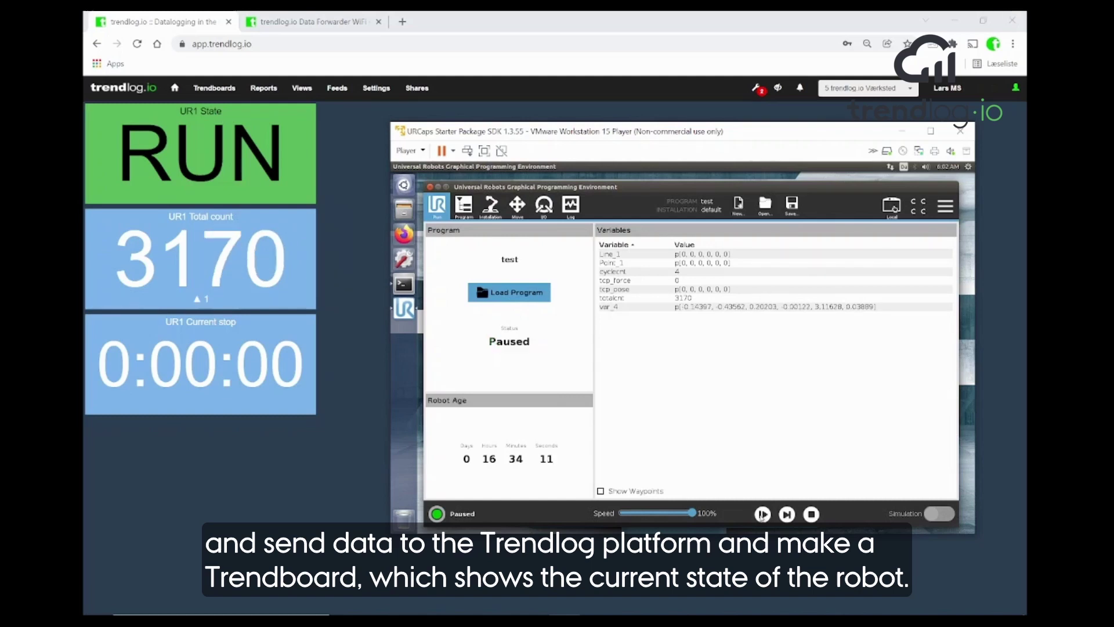